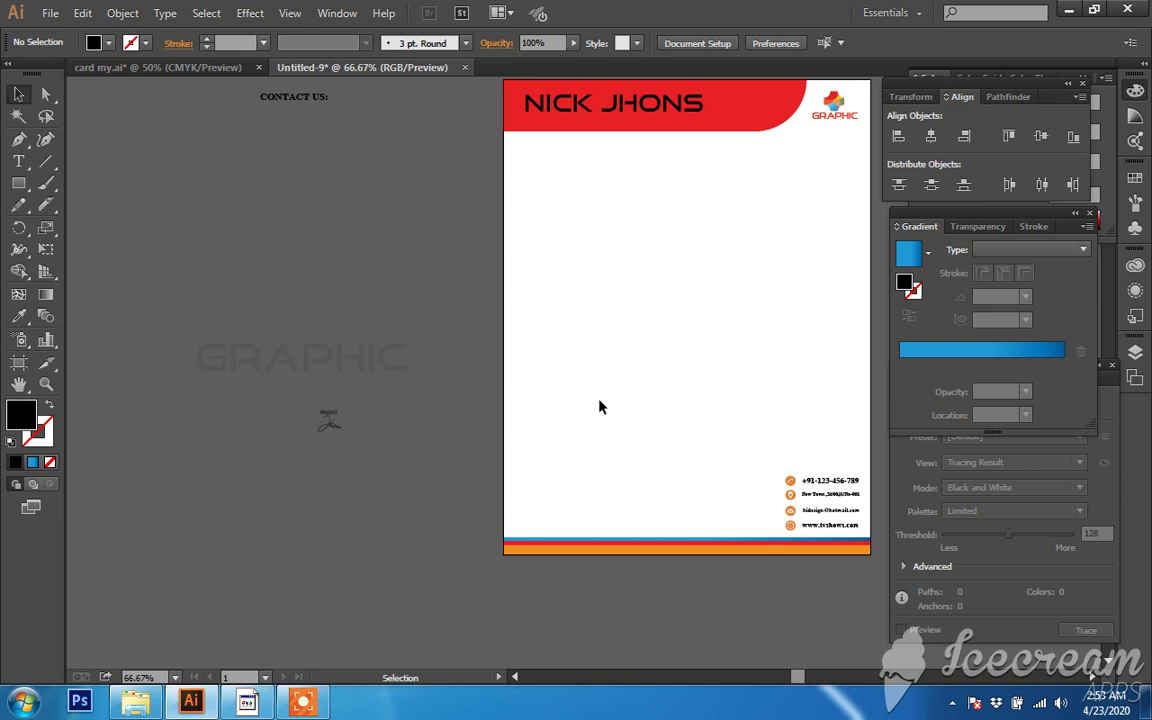
# - Move the signature graphic onto the letterhead's bottom-left corner and scale it down
pyautogui.moveTo(656, 384); pyautogui.dragTo(568, 382)
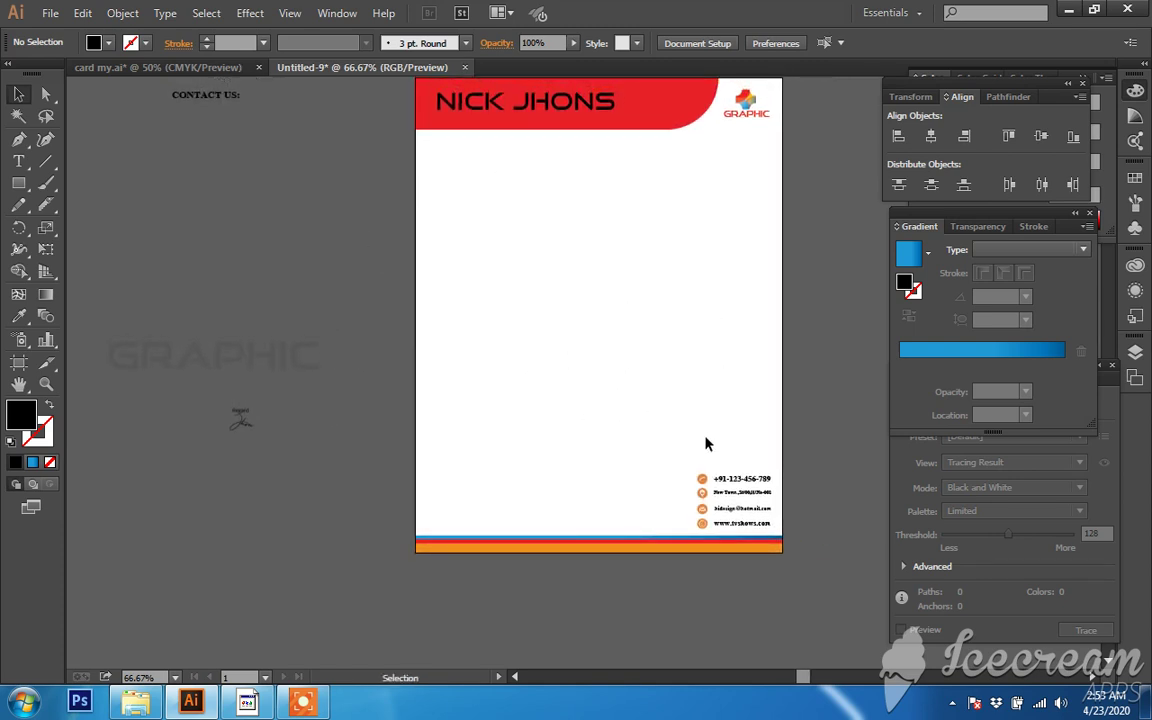
pyautogui.moveTo(240, 418); pyautogui.dragTo(477, 482)
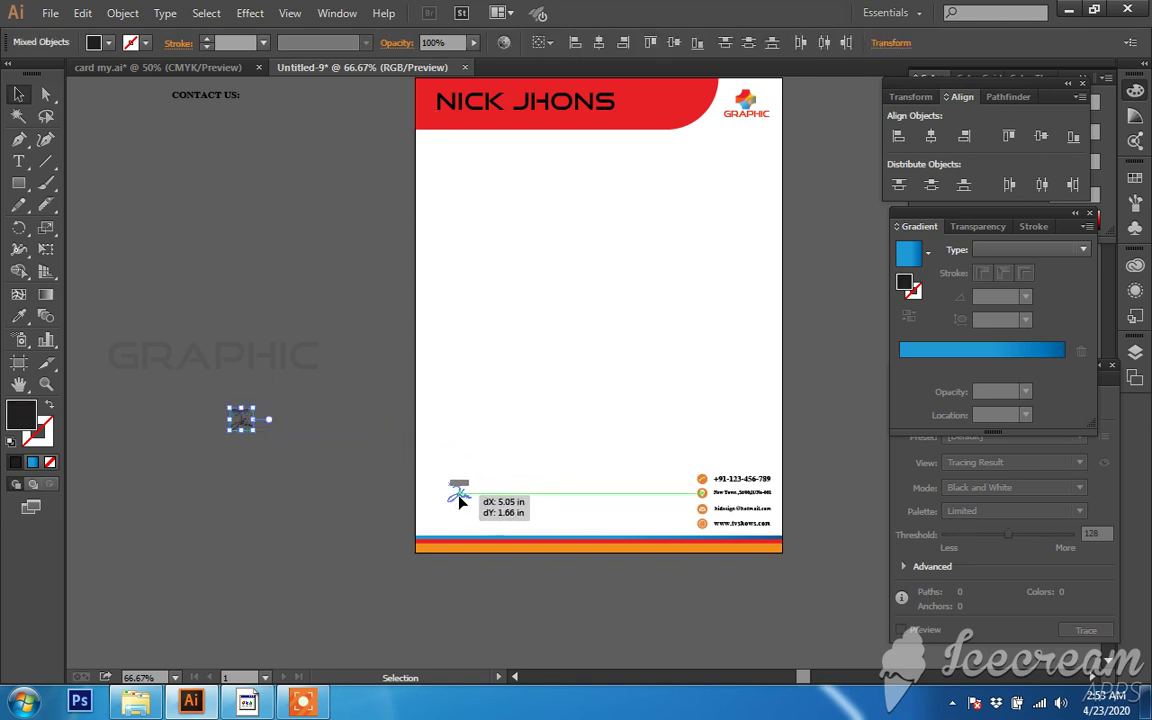
pyautogui.moveTo(477, 482)
pyautogui.mouseDown()
pyautogui.moveTo(474, 496)
pyautogui.moveTo(489, 475)
pyautogui.mouseUp()
pyautogui.click(334, 470)
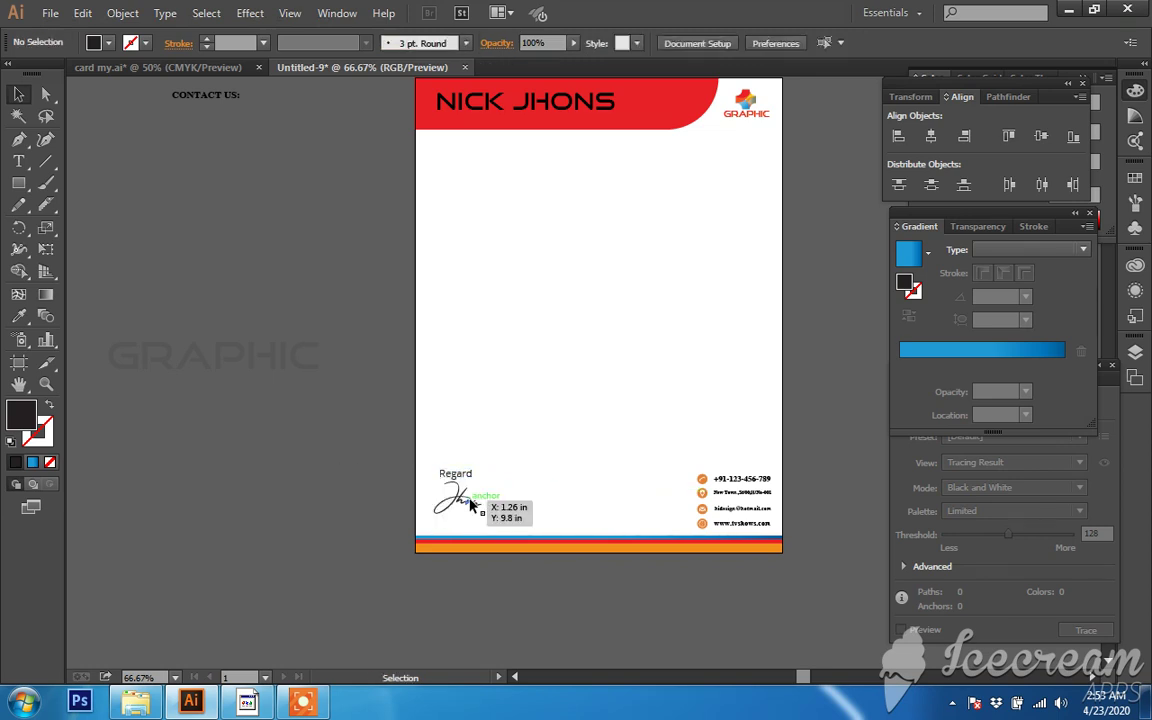
# - Nudge the Regard text and signature together slightly down-left into place
pyautogui.scroll(1, 470, 505)
pyautogui.scroll(1, 470, 510)
pyautogui.scroll(1, 494, 488)
pyautogui.scroll(1, 524, 470)
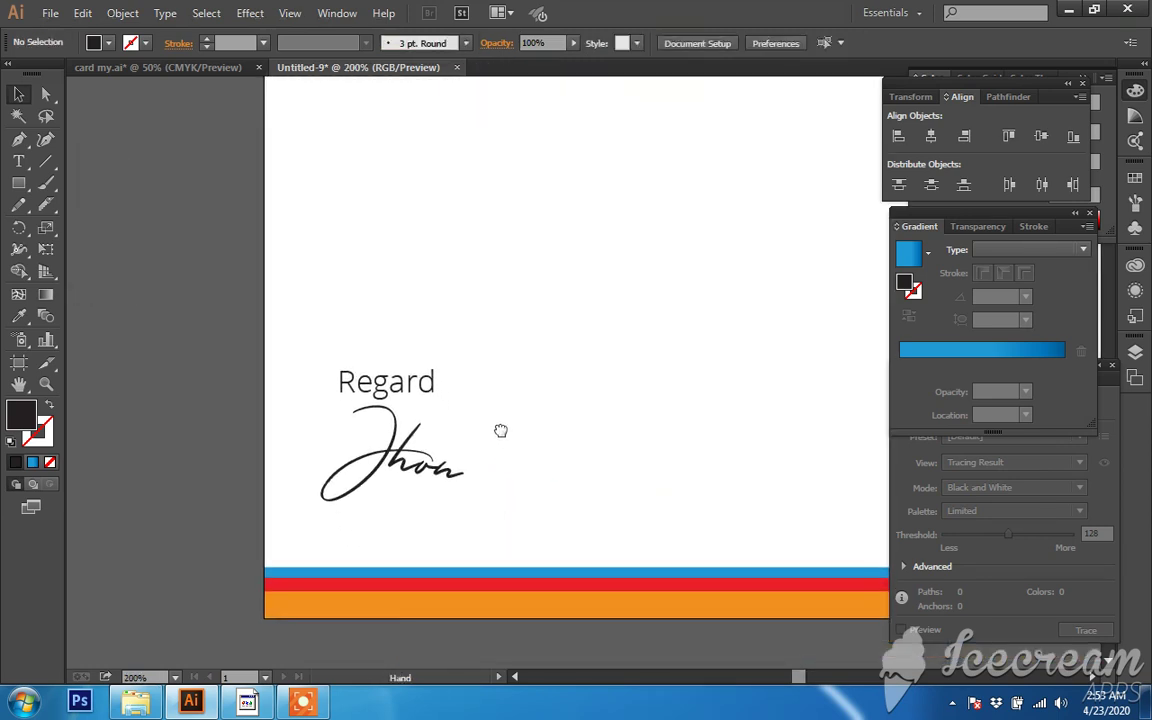
pyautogui.moveTo(282, 310); pyautogui.dragTo(428, 450)
pyautogui.moveTo(400, 395); pyautogui.dragTo(390, 413)
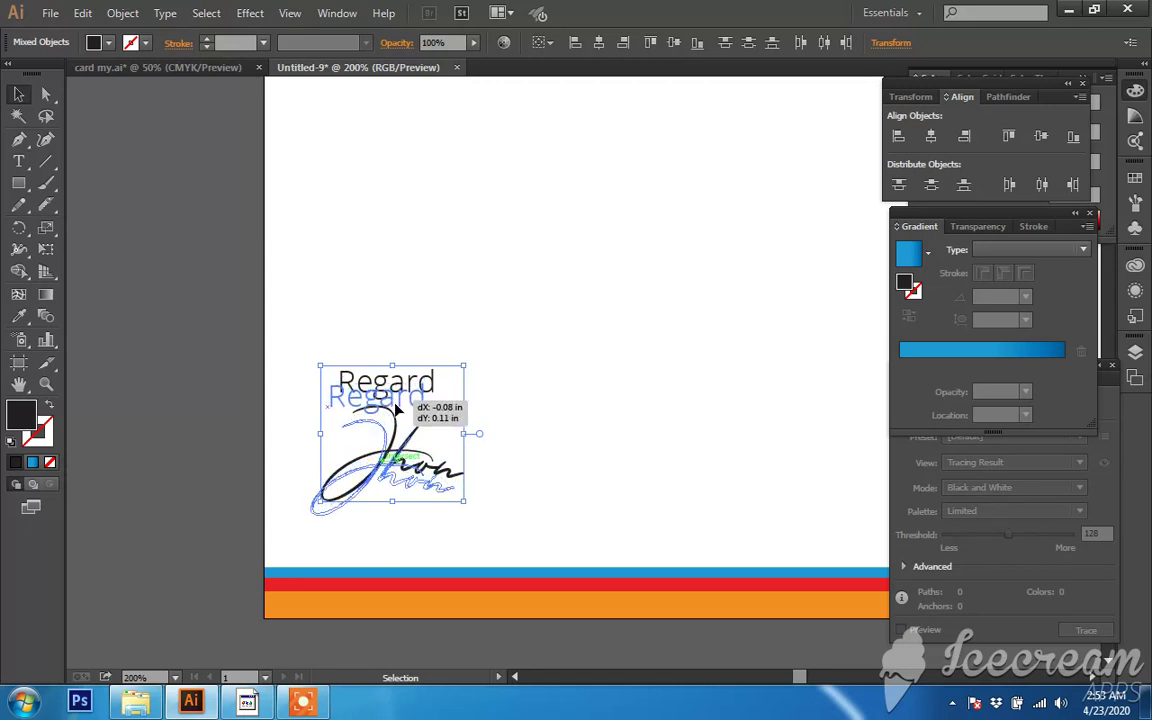
pyautogui.click(188, 339)
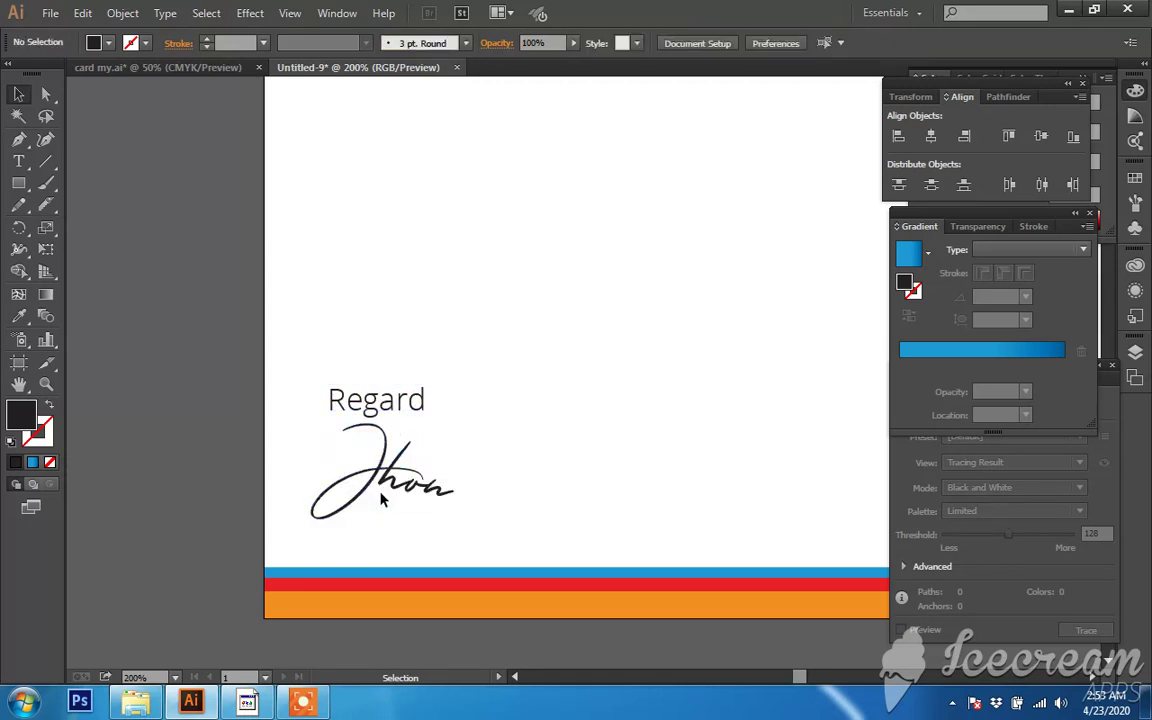
# - Colour the Regard text with the red sampled from the middle footer stripe
pyautogui.click(411, 412)
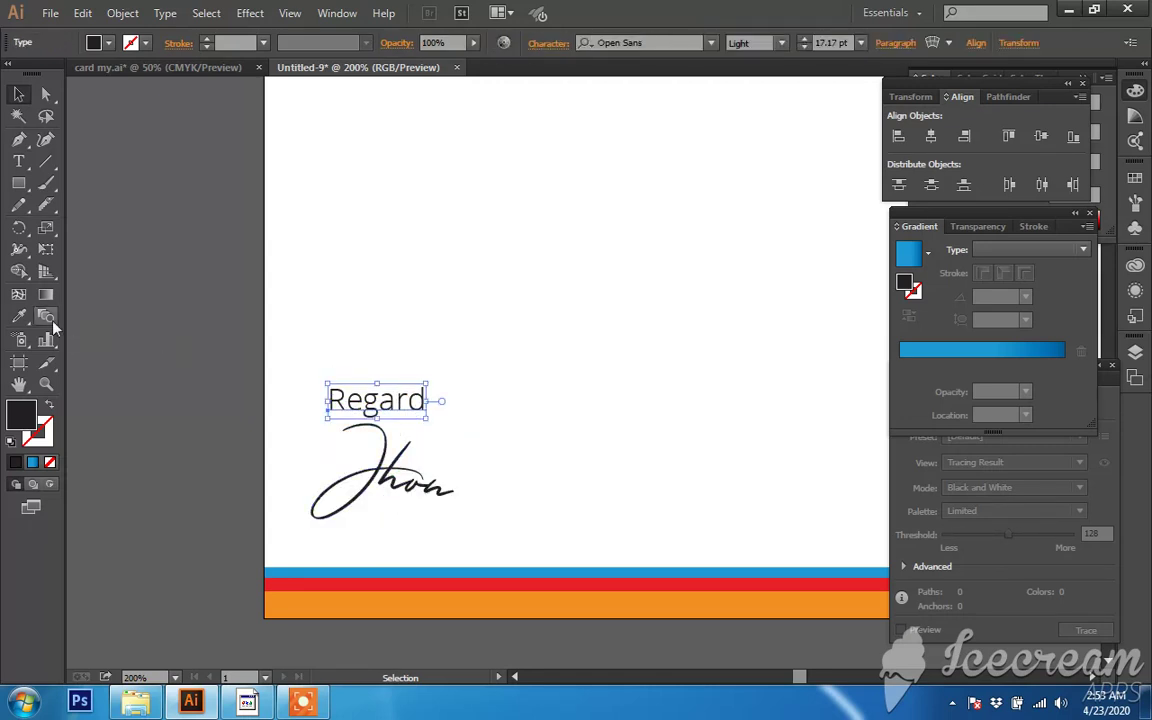
pyautogui.click(19, 316)
pyautogui.click(400, 573)
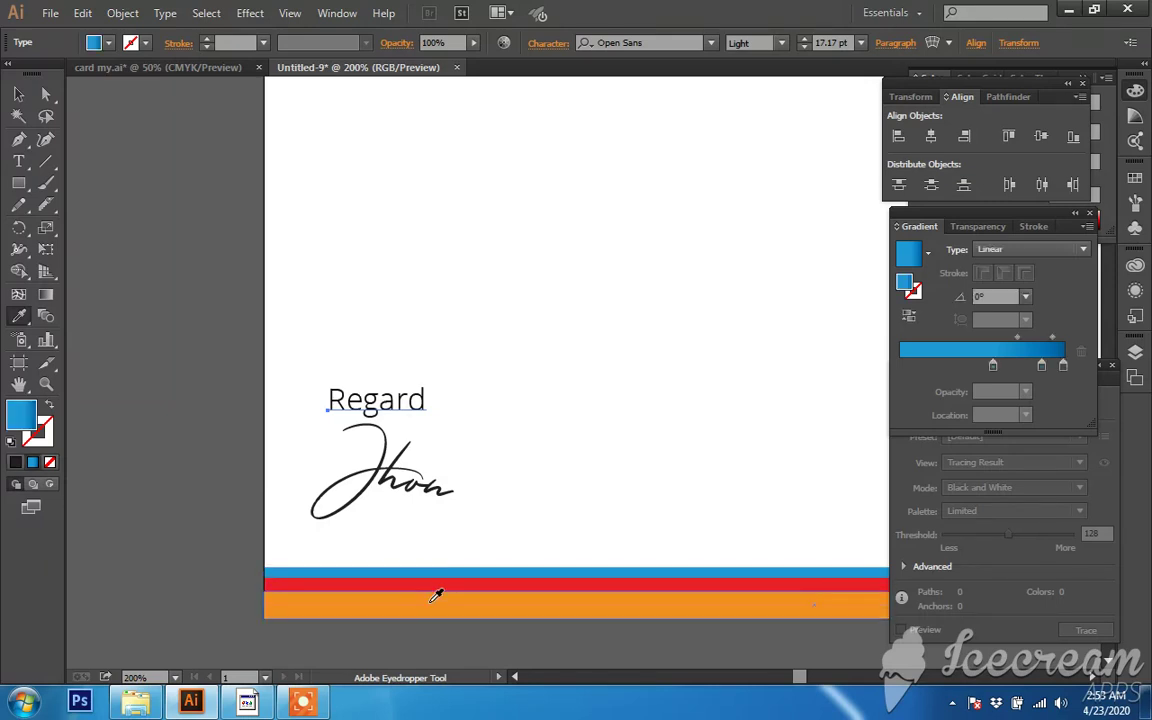
pyautogui.click(436, 596)
pyautogui.click(476, 568)
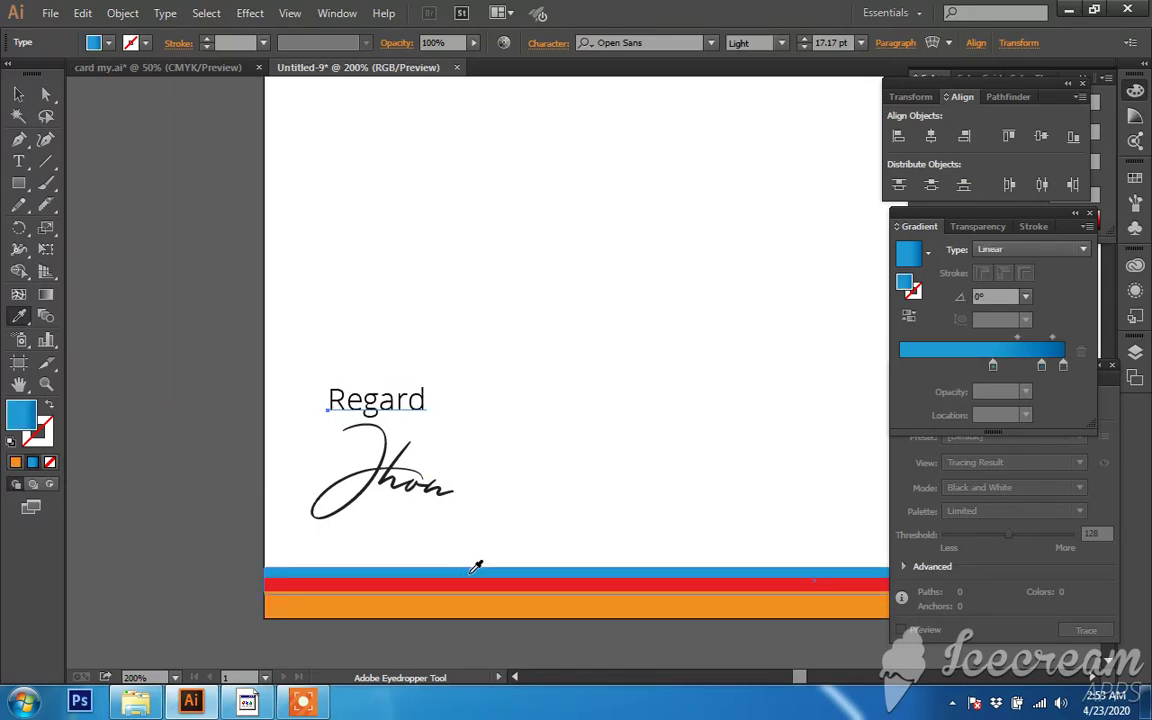
pyautogui.click(445, 581)
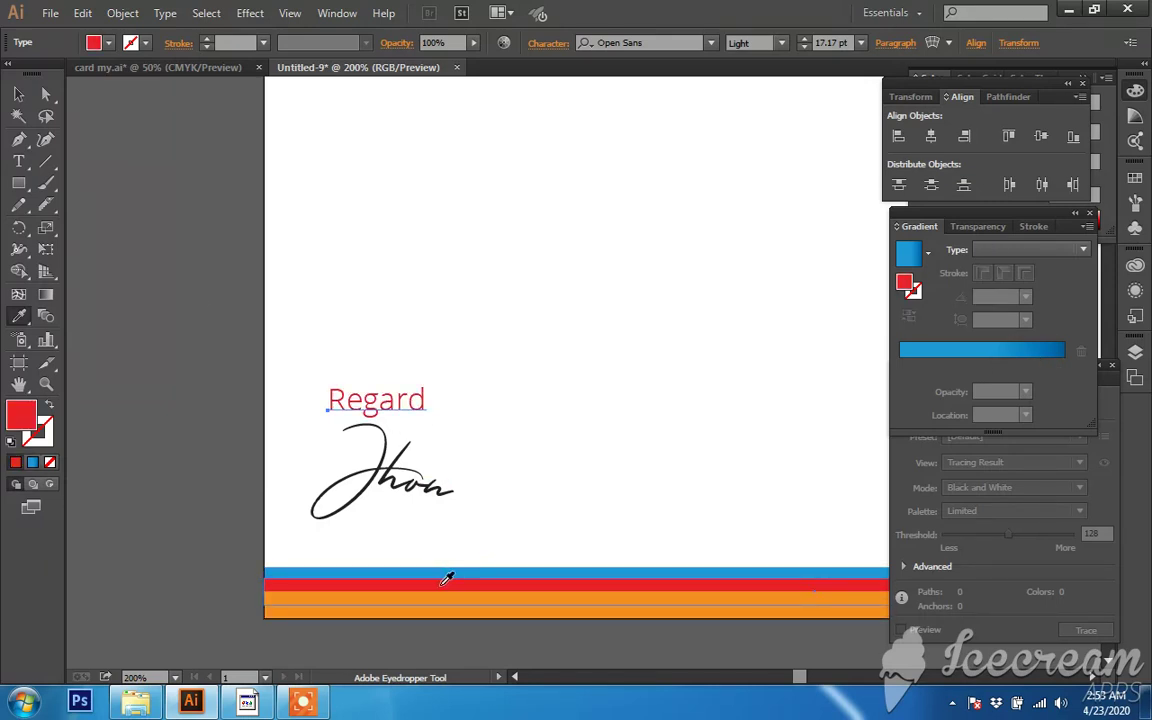
pyautogui.click(18, 93)
pyautogui.click(216, 350)
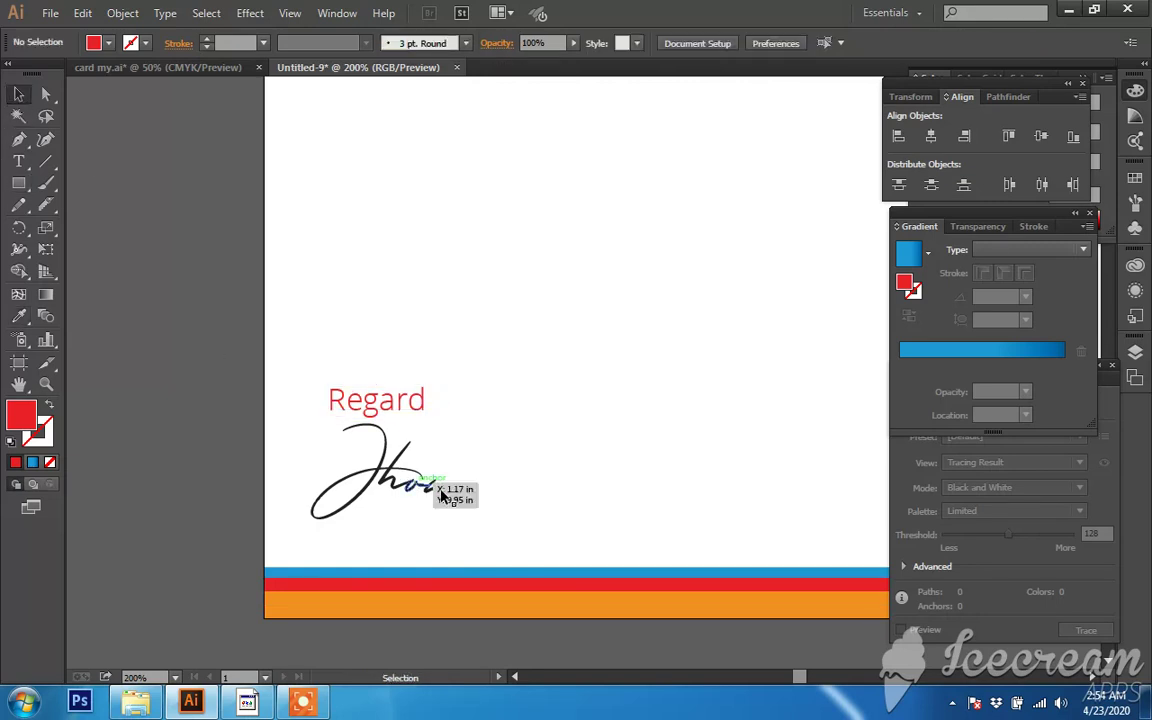
# - Fill the signature with the blue stripe's gradient
pyautogui.click(366, 478)
pyautogui.click(18, 315)
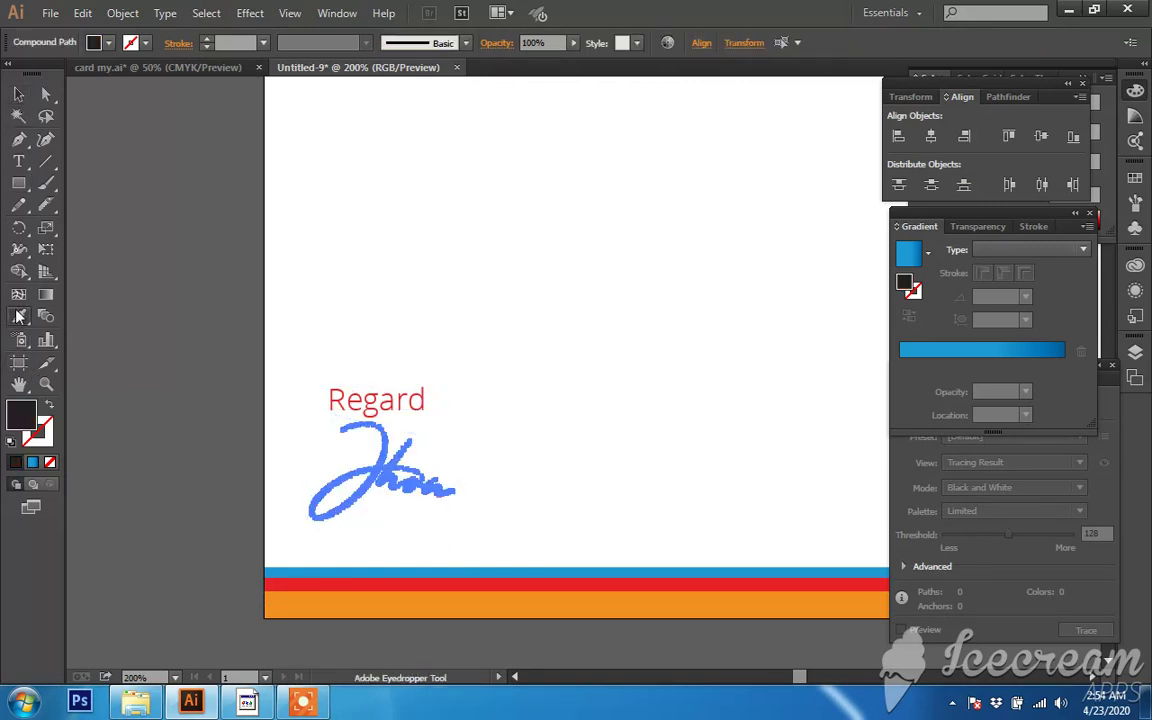
pyautogui.click(537, 573)
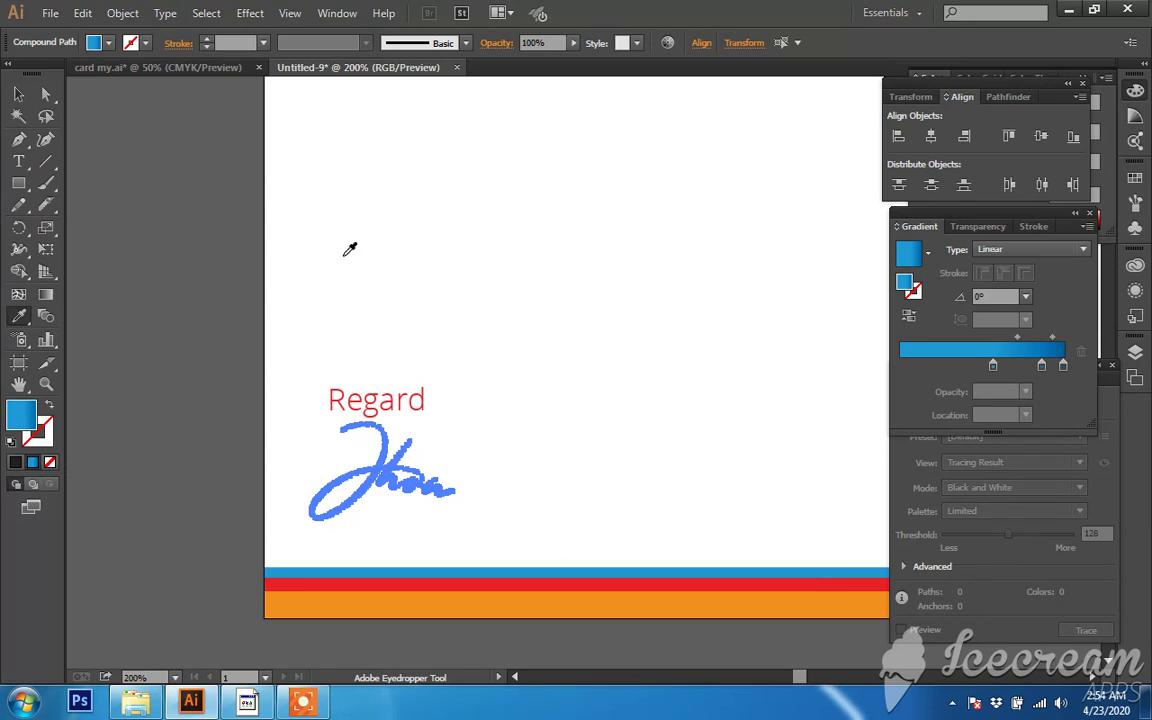
pyautogui.click(18, 94)
pyautogui.click(553, 260)
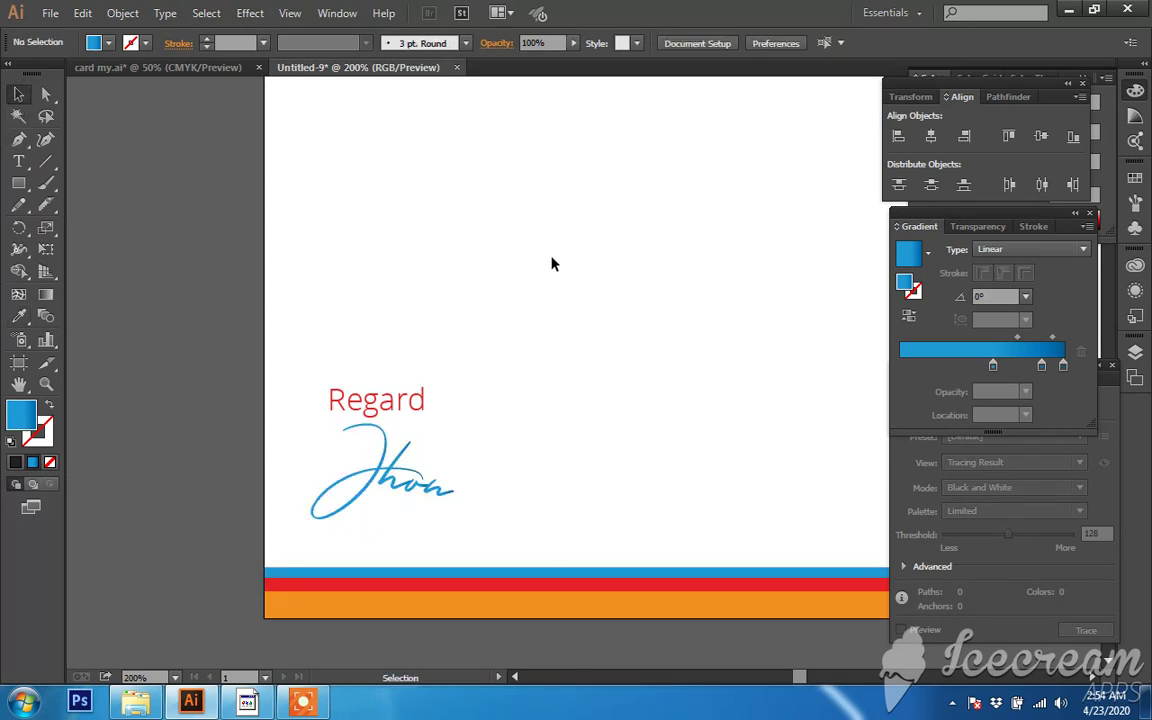
pyautogui.hotkey('ctrl', '-')
pyautogui.hotkey('ctrl', '-')
# - Give the header copy the logo's yellow using the Eyedropper
pyautogui.moveTo(589, 265); pyautogui.dragTo(522, 367)
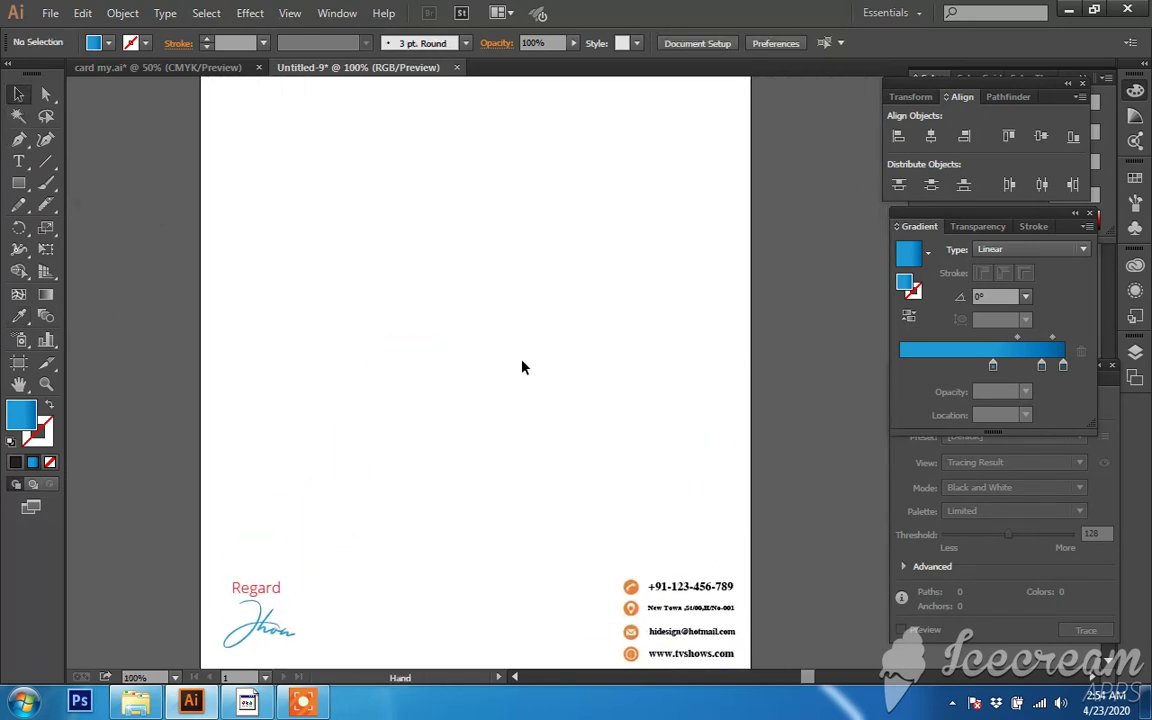
pyautogui.scroll(-1, 530, 360)
pyautogui.scroll(-1, 486, 316)
pyautogui.scroll(1, 489, 260)
pyautogui.scroll(2, 489, 226)
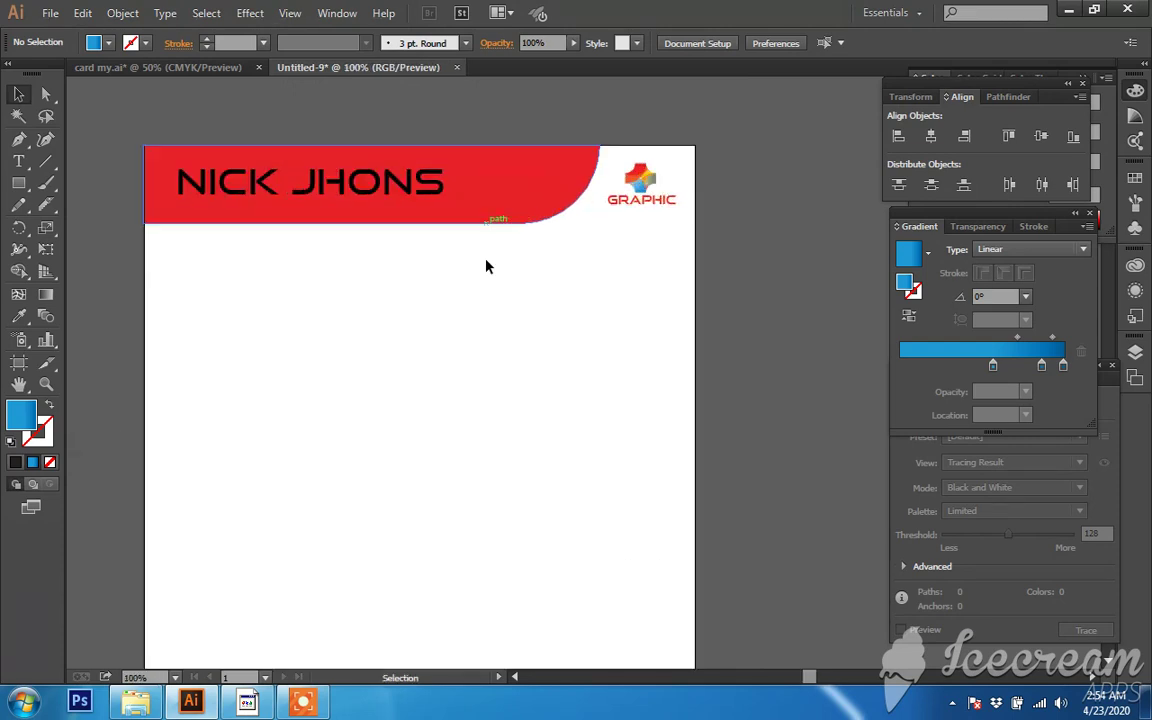
pyautogui.click(515, 191)
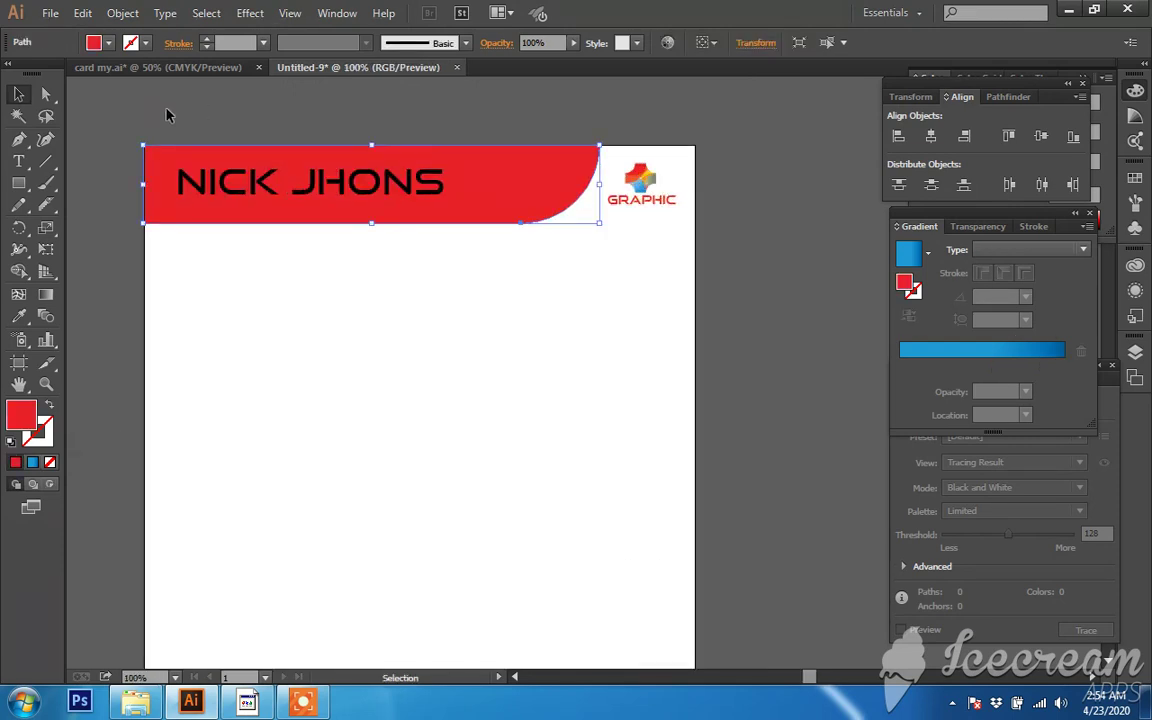
pyautogui.click(444, 106)
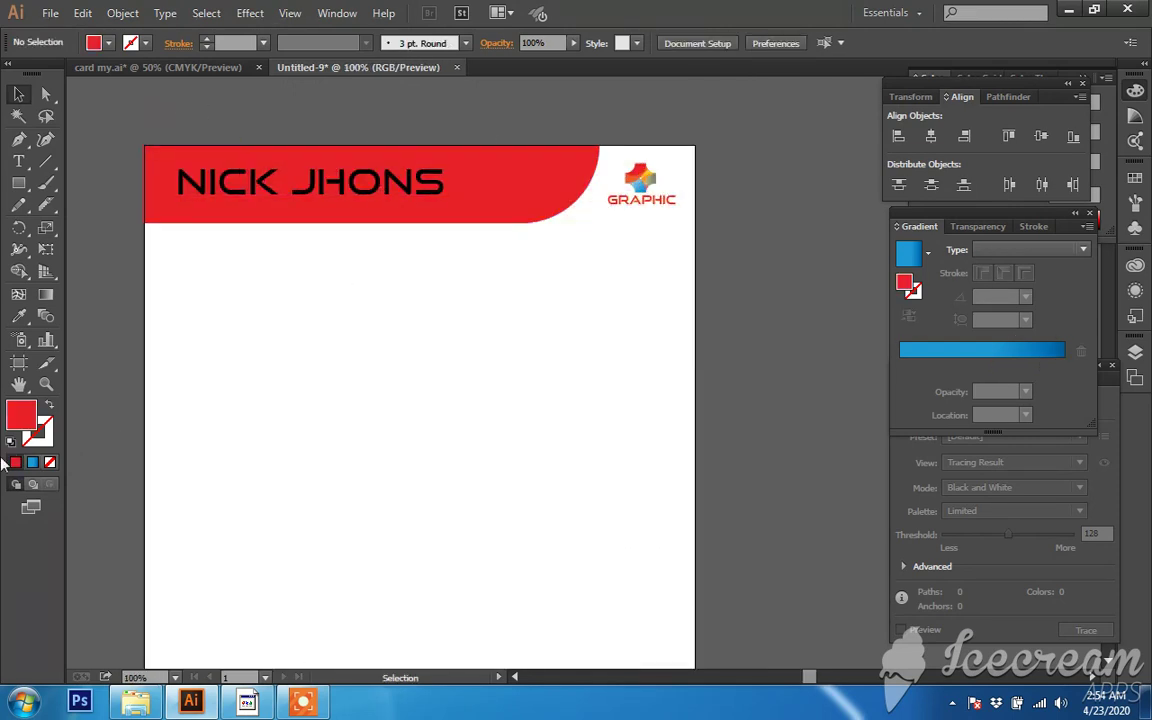
pyautogui.scroll(1, 551, 146)
pyautogui.click(569, 162)
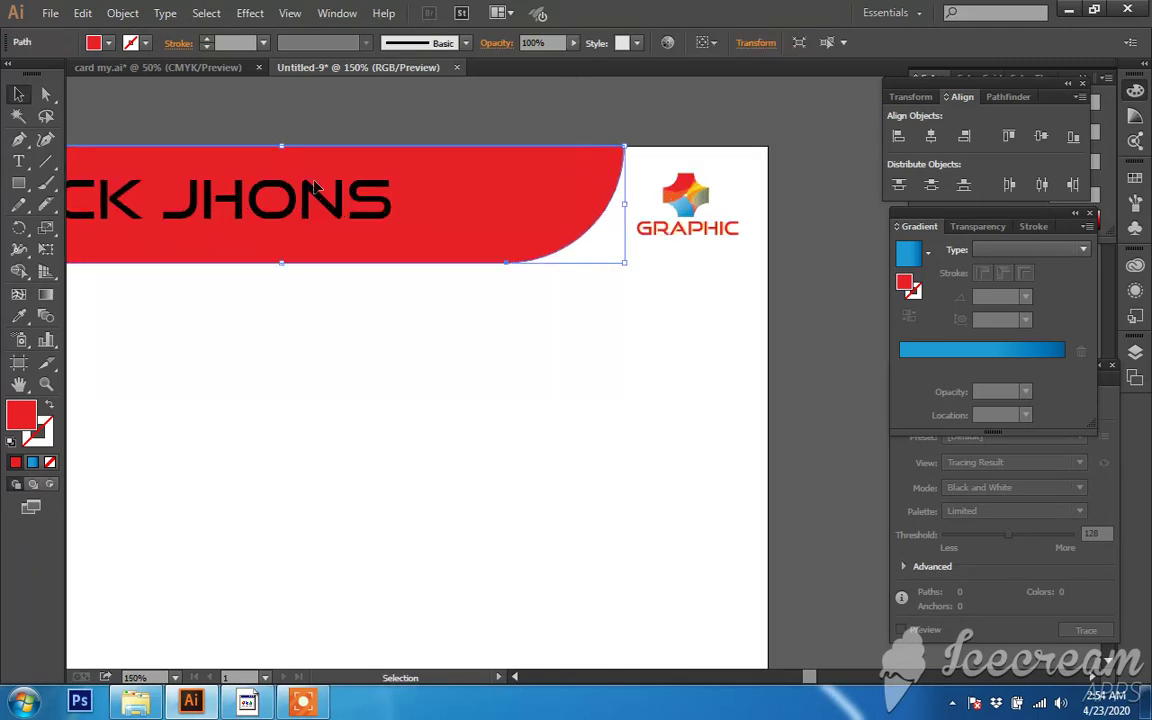
pyautogui.click(19, 316)
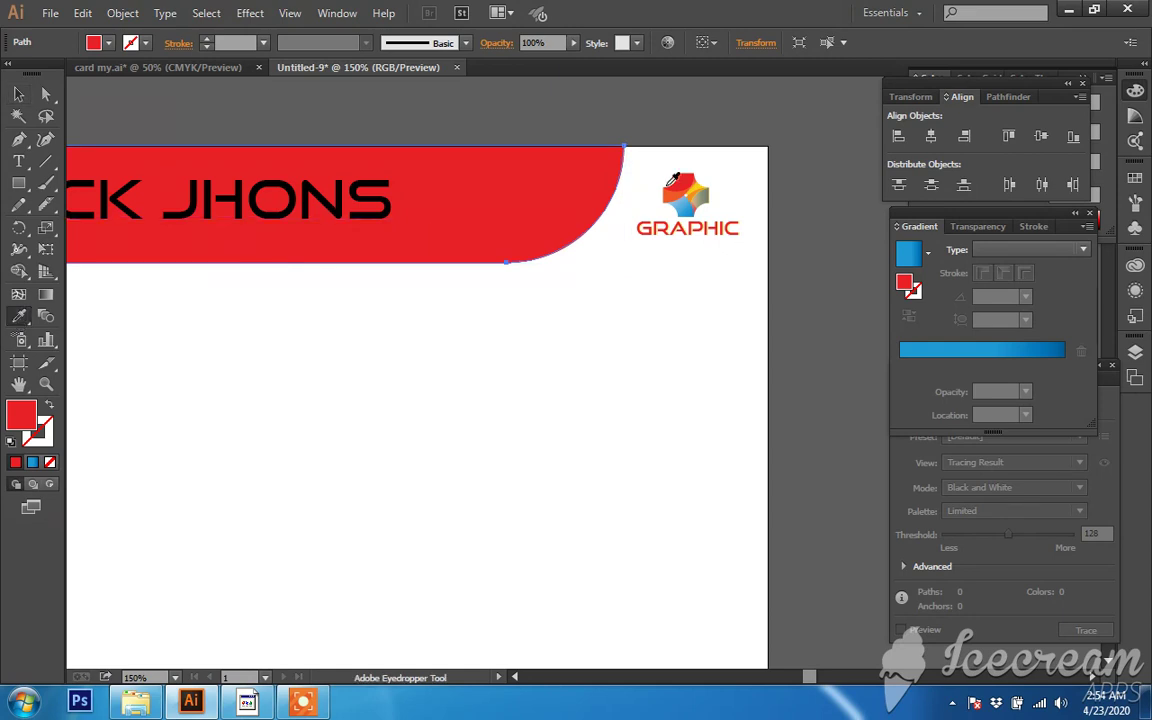
pyautogui.click(701, 187)
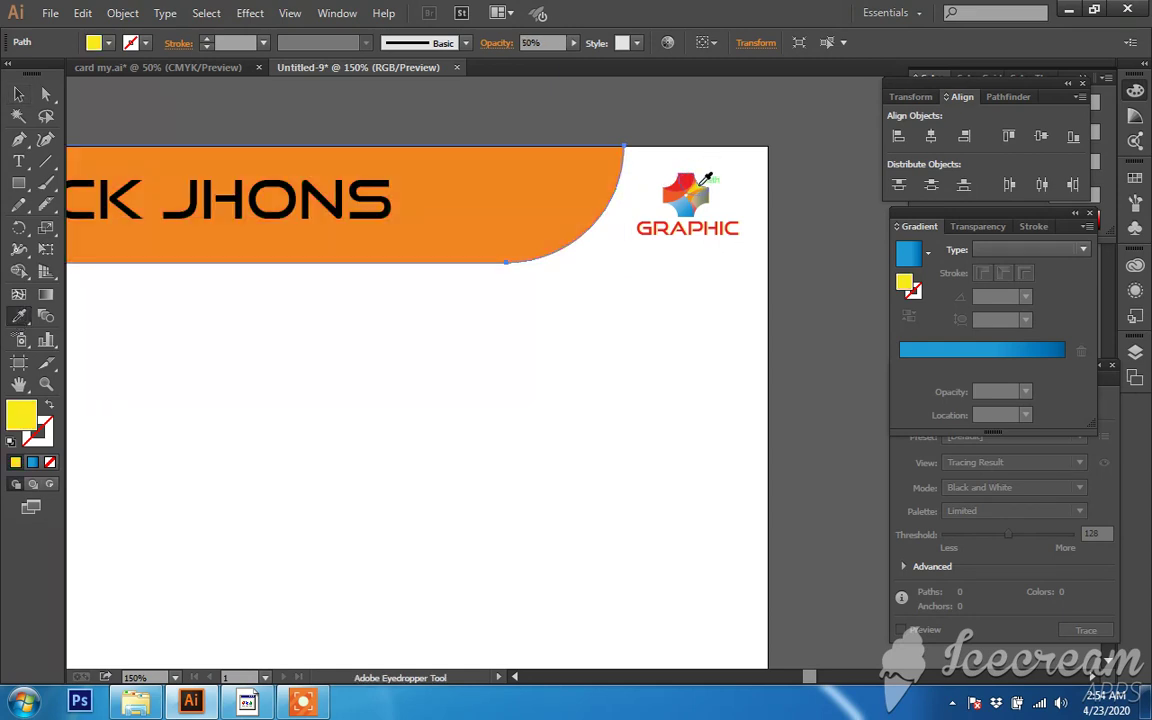
pyautogui.click(19, 95)
# - Send the yellow copy behind the red header and nudge it down-right
pyautogui.rightClick(488, 184)
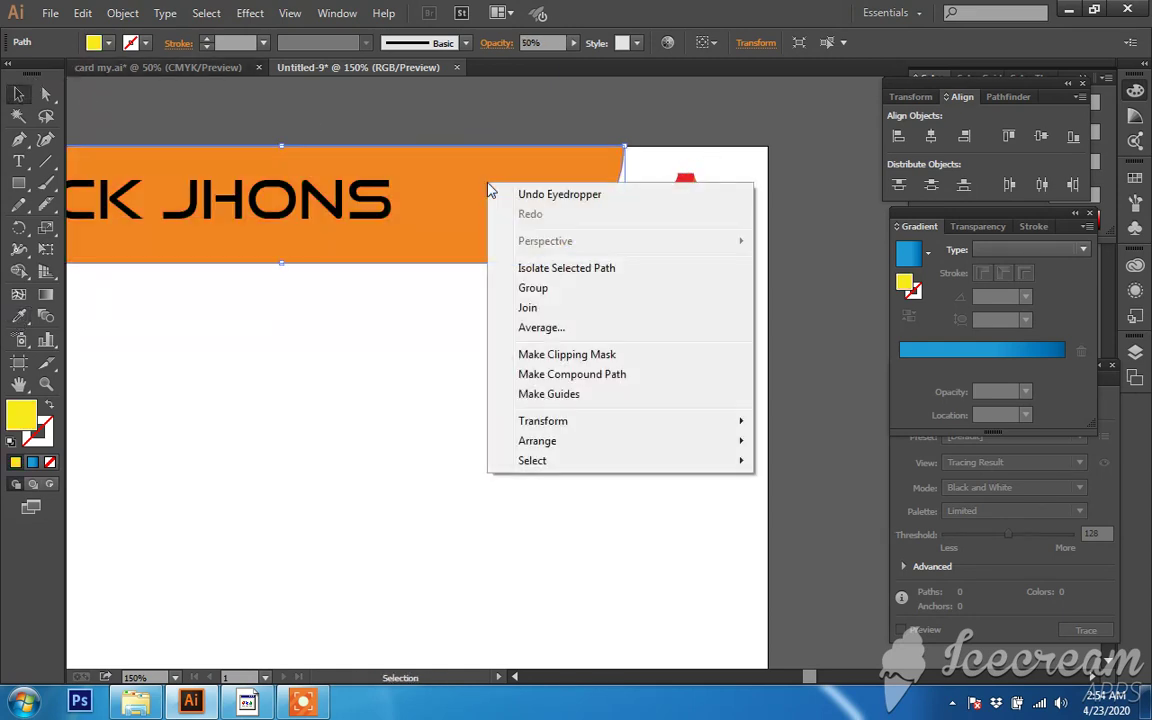
pyautogui.moveTo(537, 441)
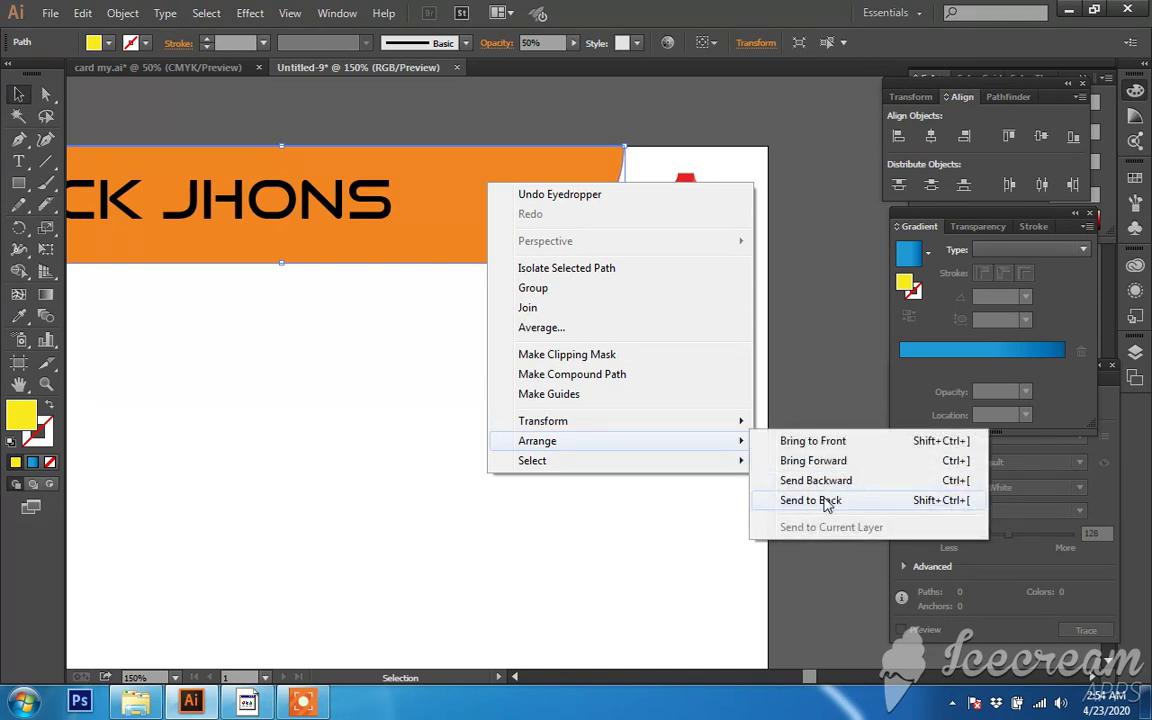
pyautogui.click(825, 500)
pyautogui.press('Down')
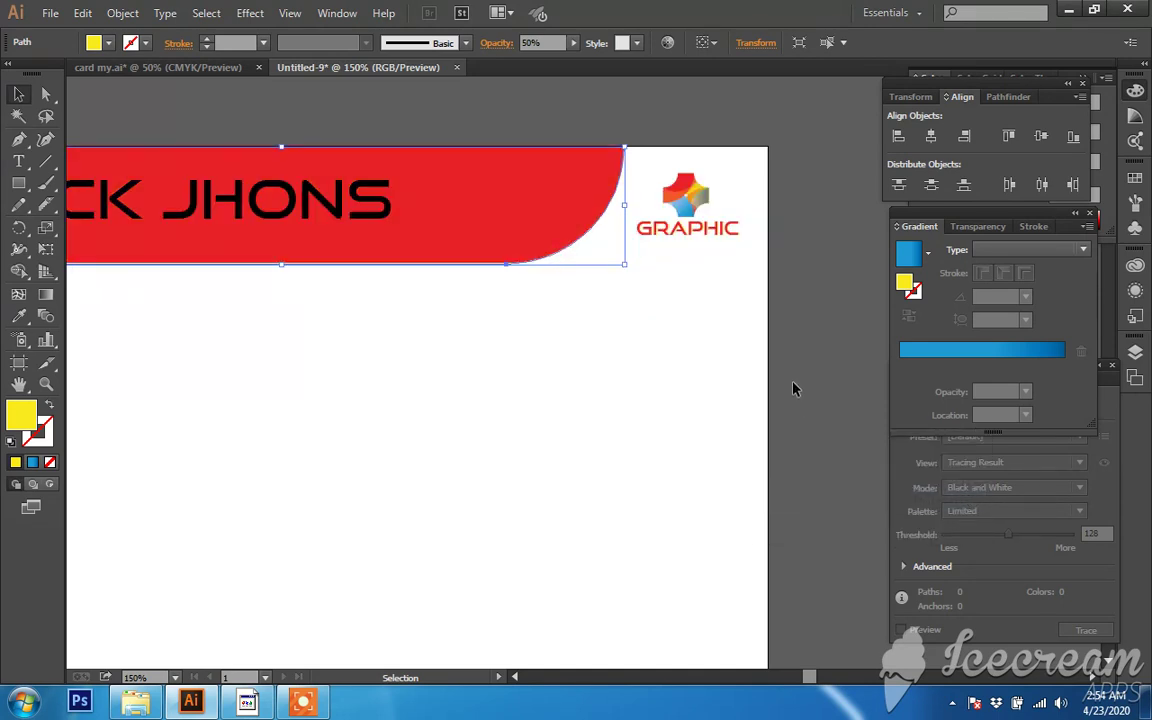
pyautogui.press('Right')
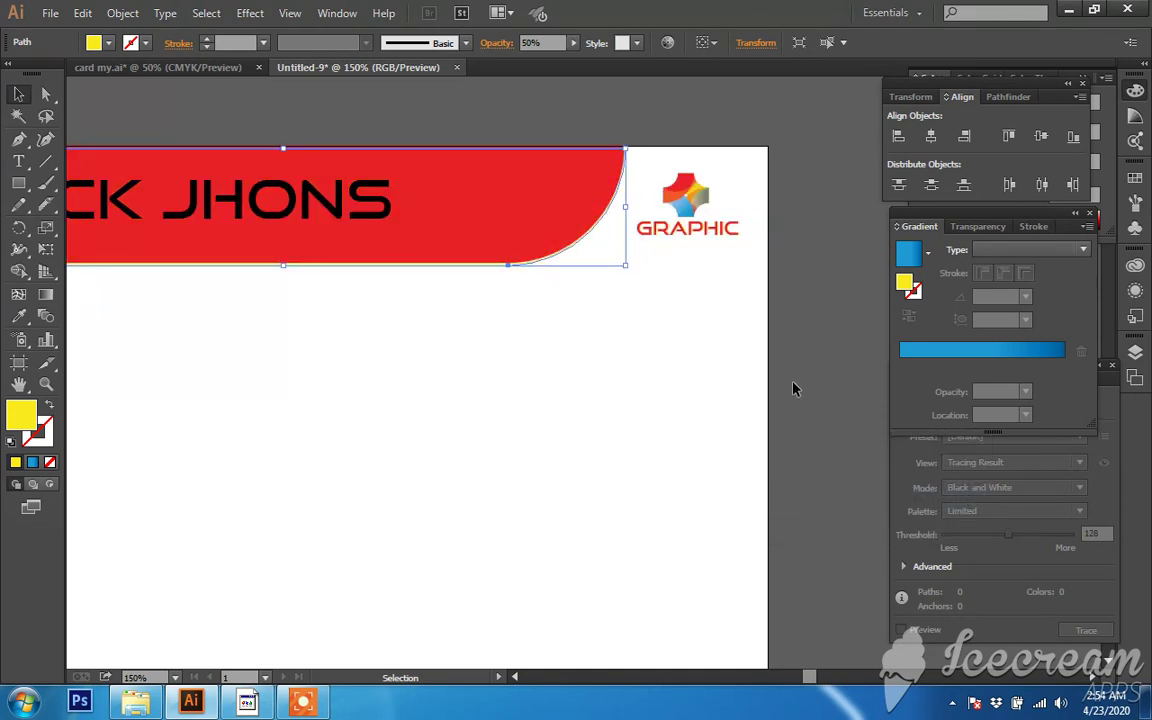
pyautogui.press('Down')
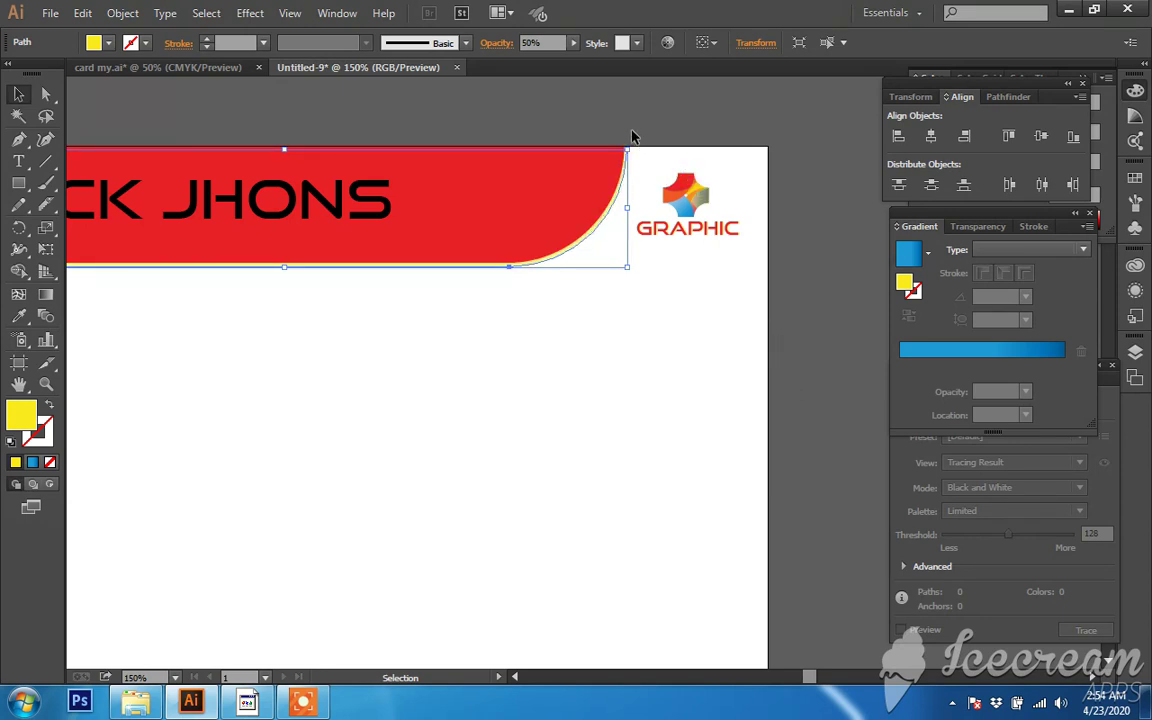
pyautogui.click(632, 135)
# - Apply the logo's blue gradient to the header copy
pyautogui.click(563, 190)
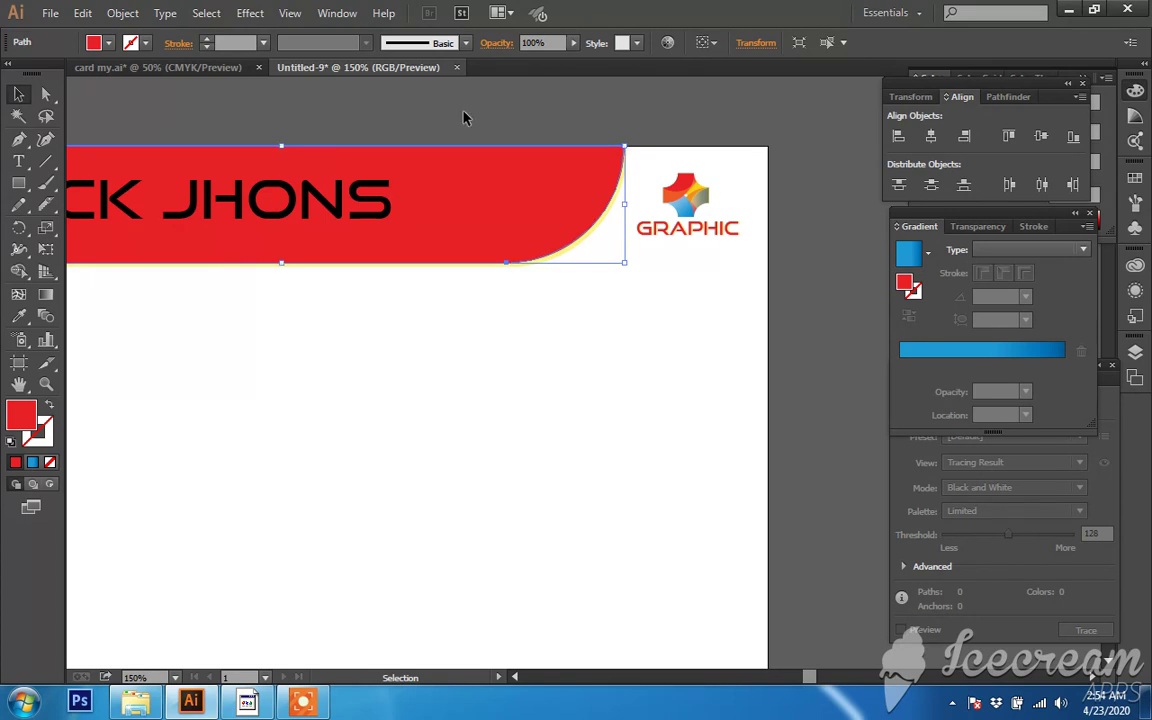
pyautogui.click(19, 316)
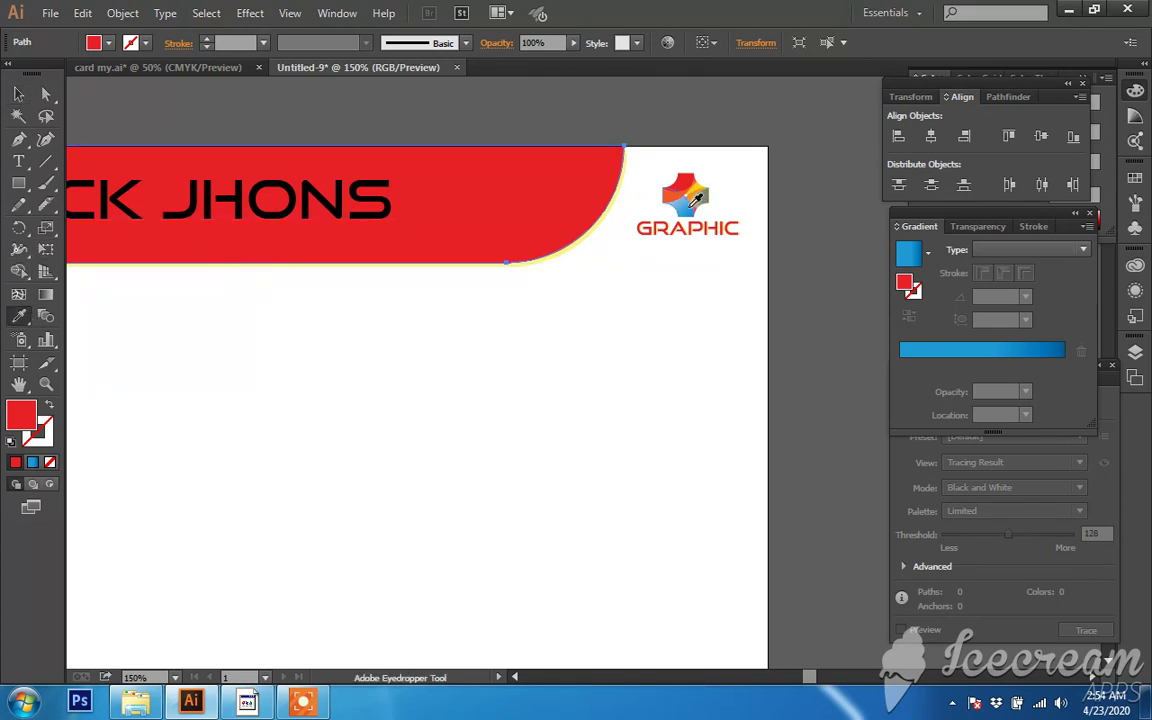
pyautogui.click(688, 202)
pyautogui.click(19, 94)
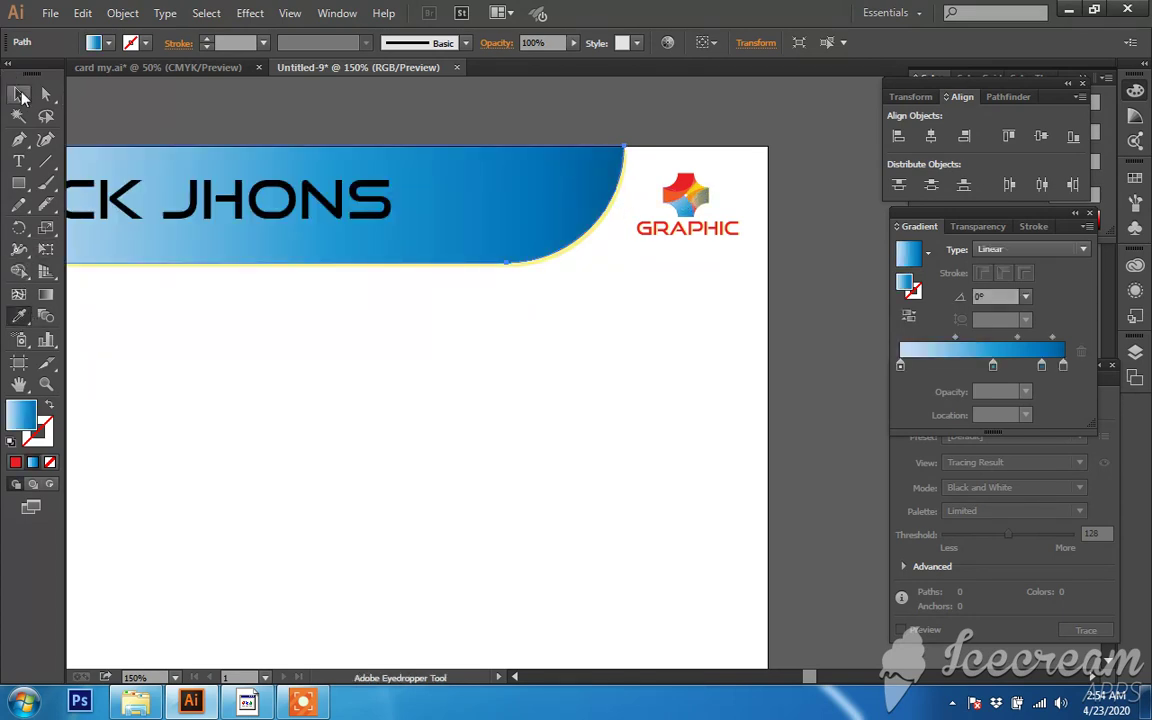
# - Send the blue gradient copy to the back and nudge it down-right
pyautogui.rightClick(513, 207)
pyautogui.moveTo(563, 460)
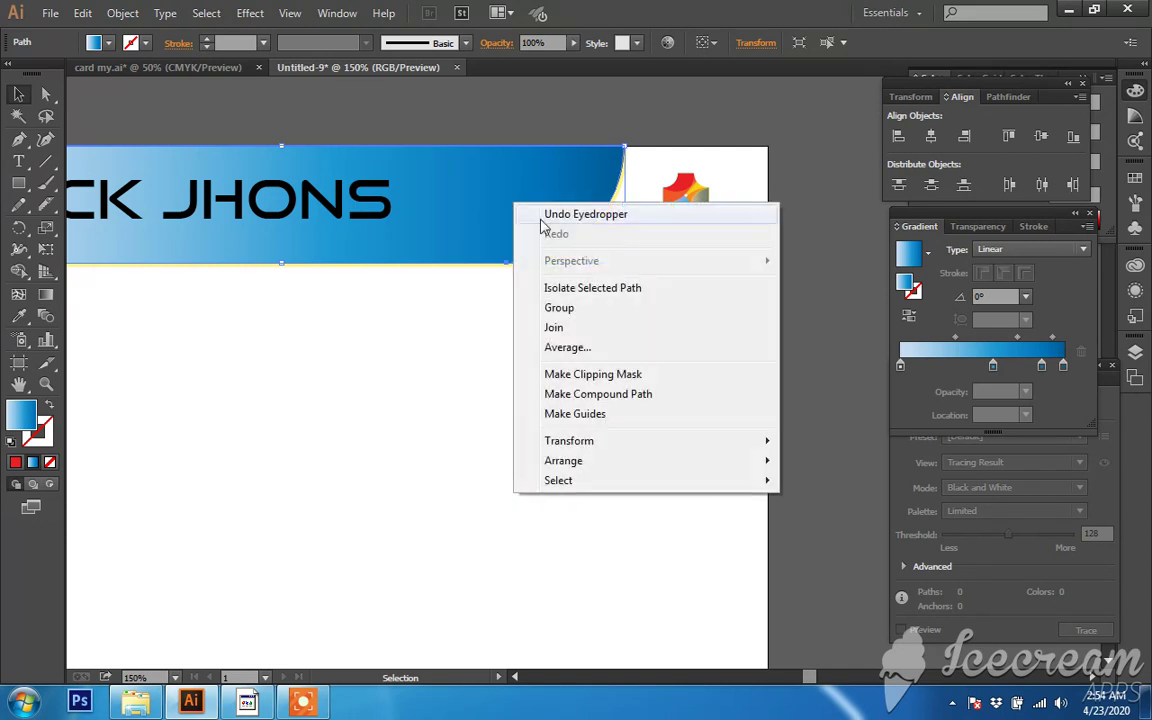
pyautogui.click(840, 520)
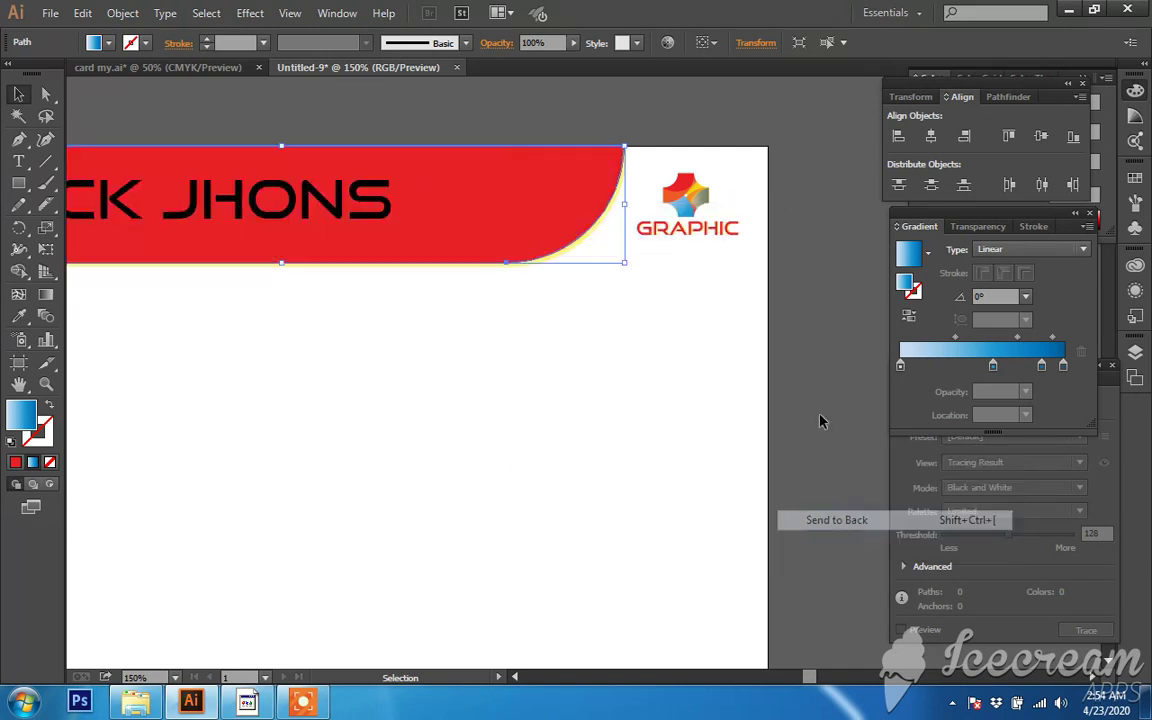
pyautogui.press('Down')
pyautogui.press('Right')
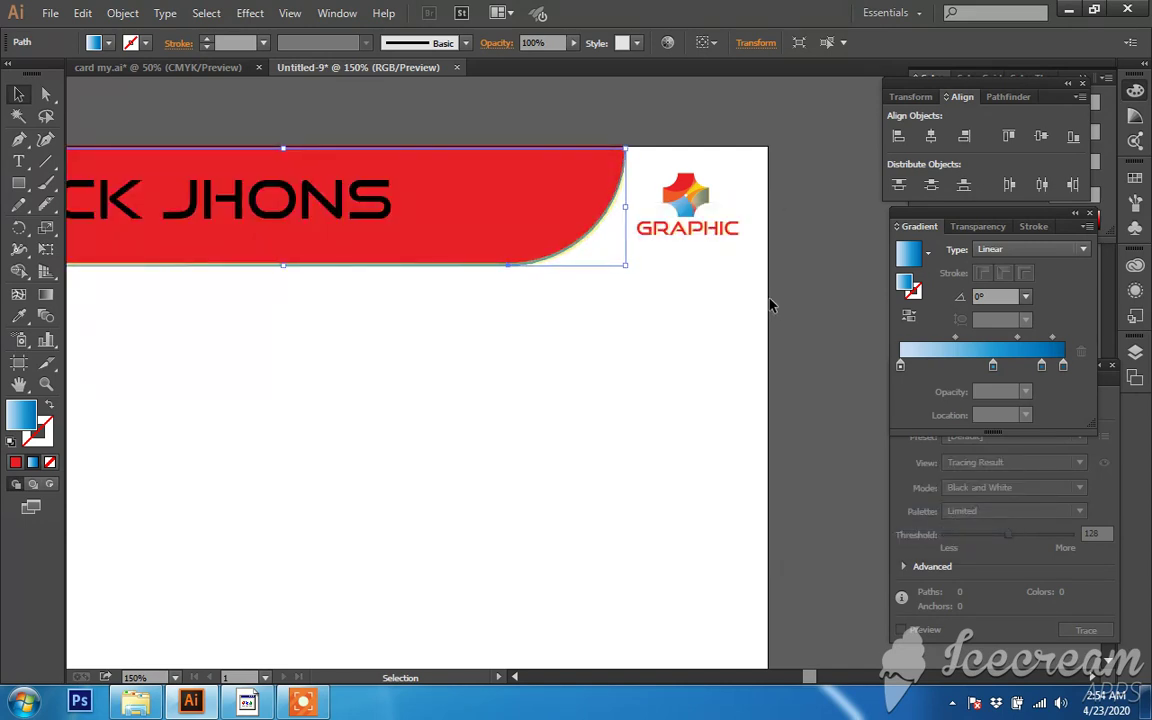
pyautogui.press('Right')
pyautogui.press('Down')
pyautogui.press('Down')
pyautogui.press('Down')
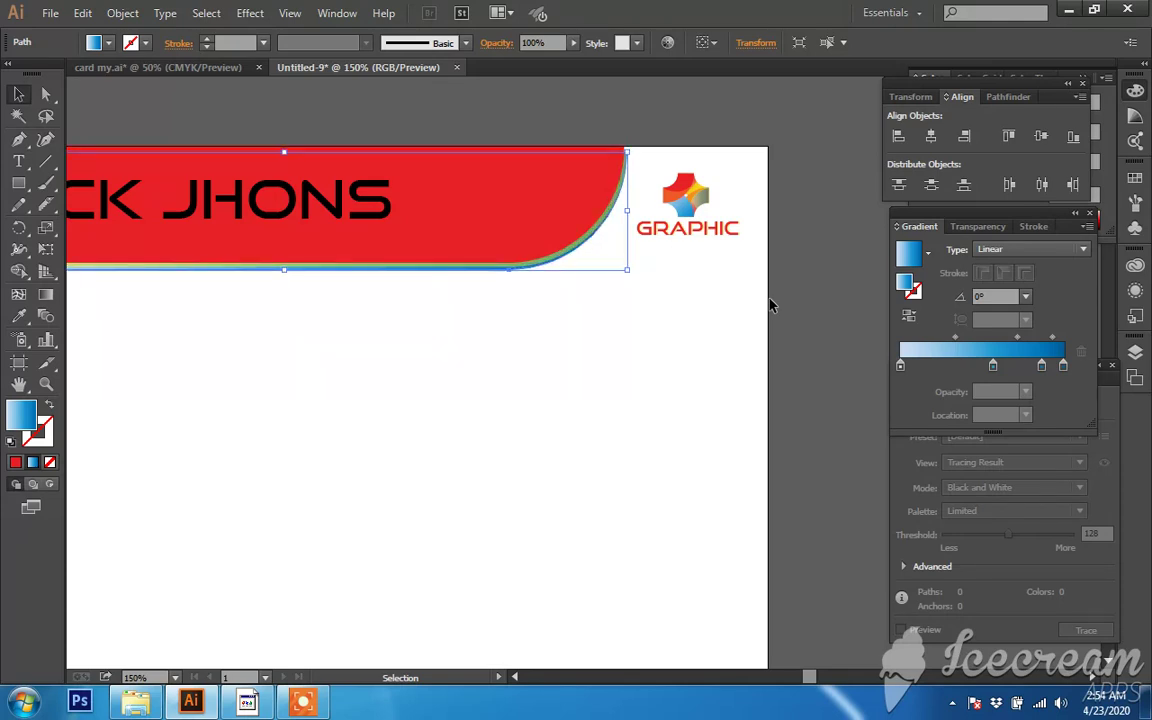
pyautogui.press('Down')
pyautogui.press('Right')
pyautogui.press('Right')
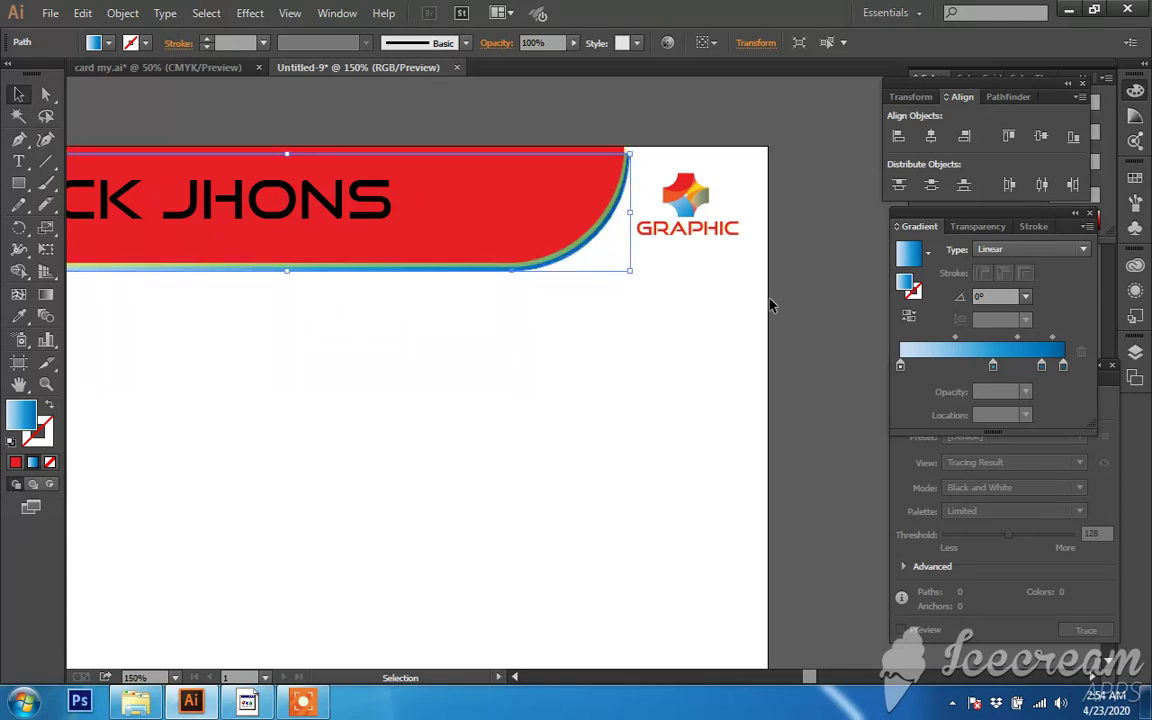
pyautogui.click(676, 121)
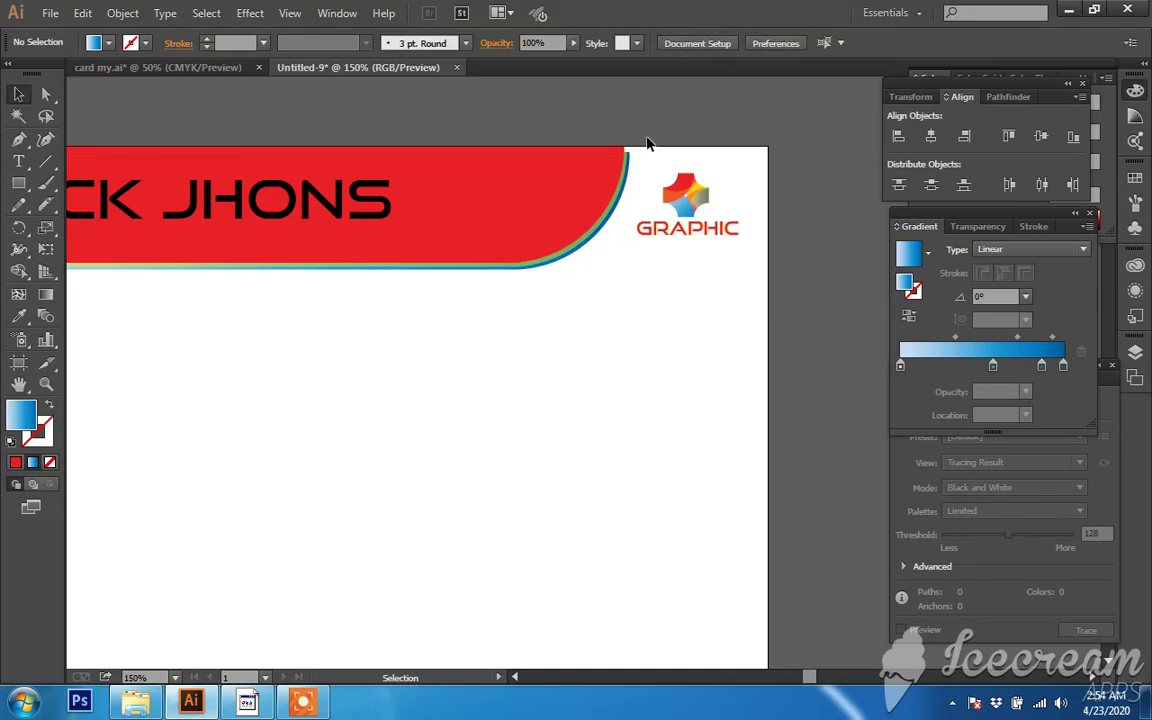
# - Drag the small yellow path's anchor up to the page's top edge
pyautogui.scroll(1, 646, 145)
pyautogui.scroll(2, 620, 160)
pyautogui.scroll(1, 590, 182)
pyautogui.scroll(2, 545, 182)
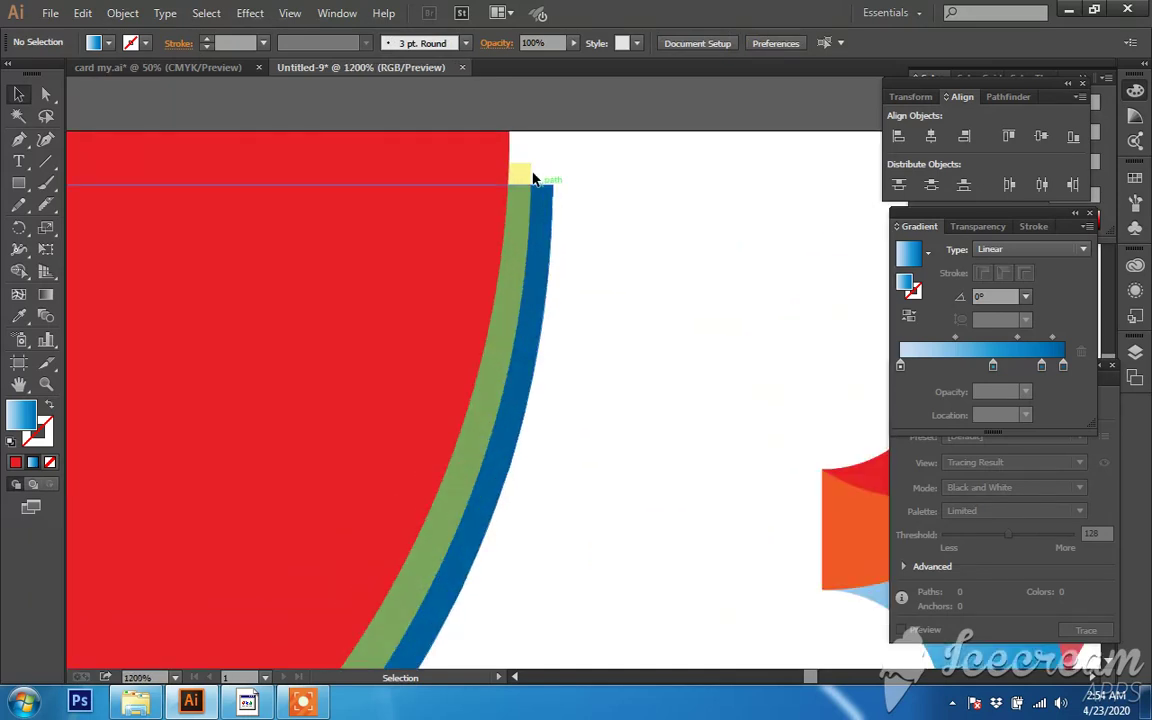
pyautogui.click(522, 171)
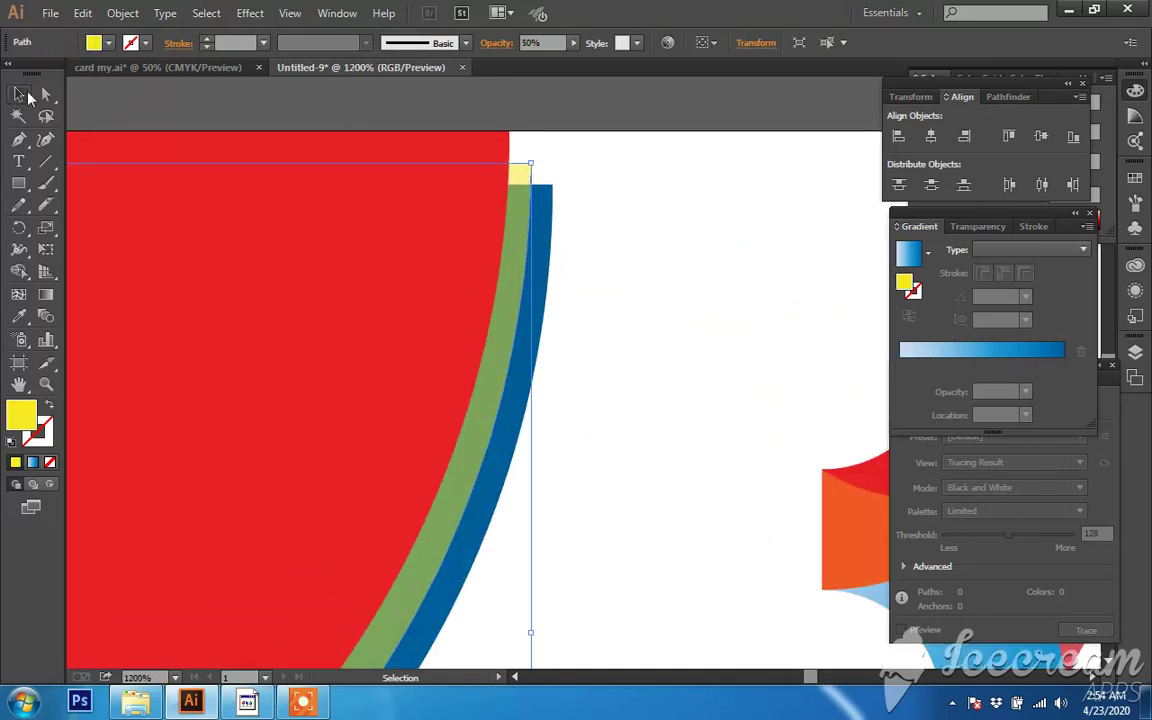
pyautogui.click(45, 94)
pyautogui.moveTo(531, 165); pyautogui.dragTo(533, 135)
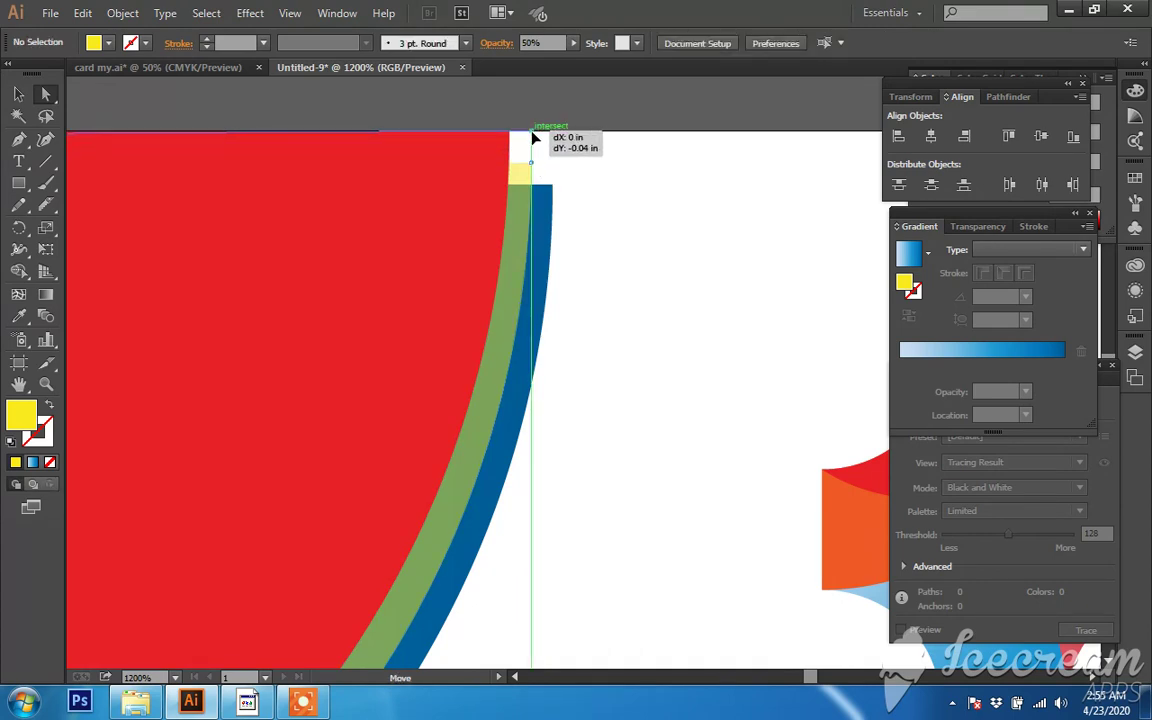
pyautogui.click(552, 185)
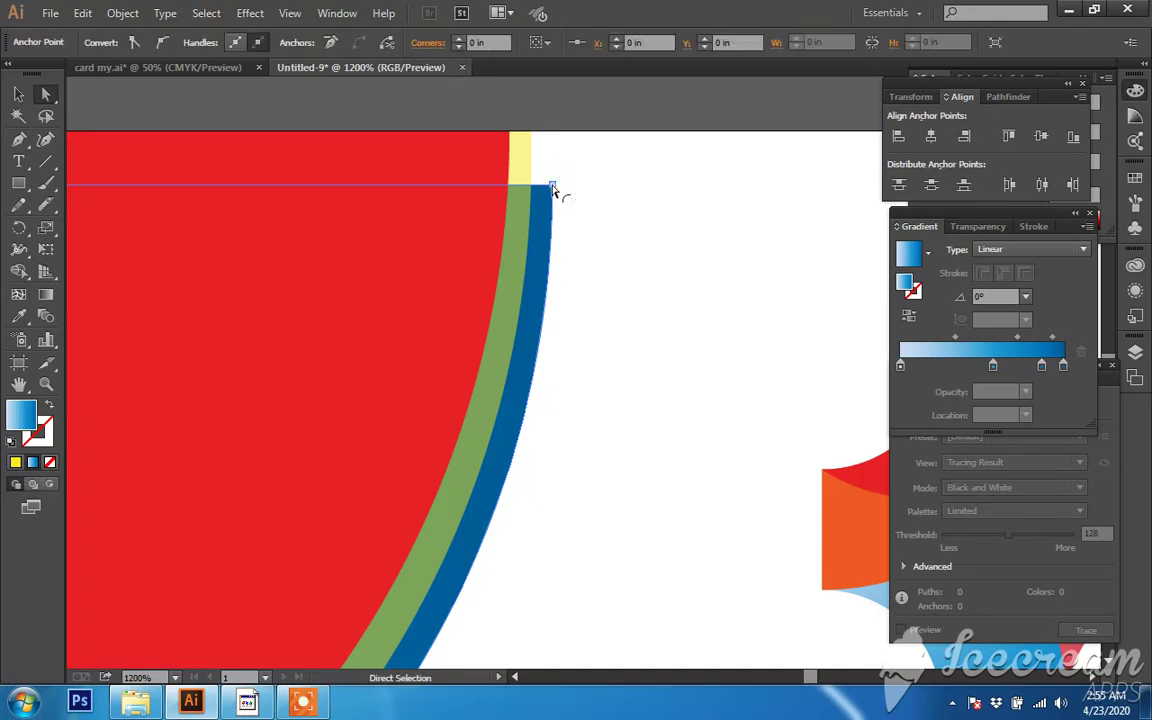
# - Check the blue shape's top corner anchors with Direct Selection
pyautogui.click(562, 170)
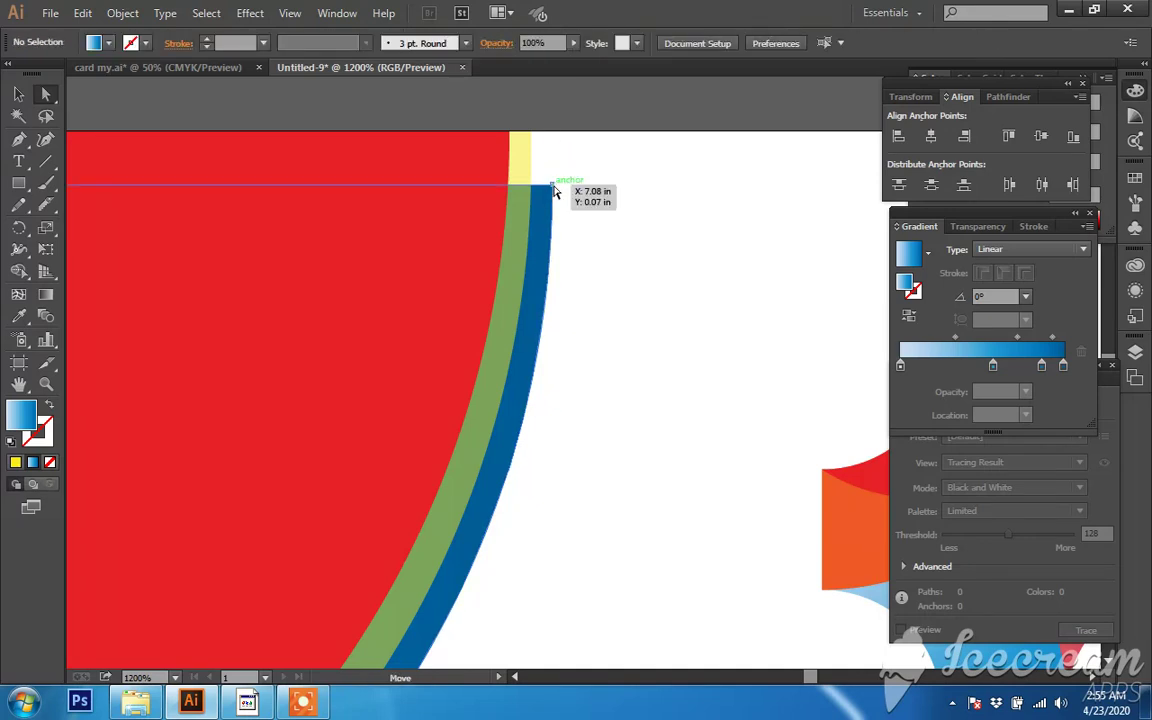
pyautogui.click(553, 187)
pyautogui.click(560, 176)
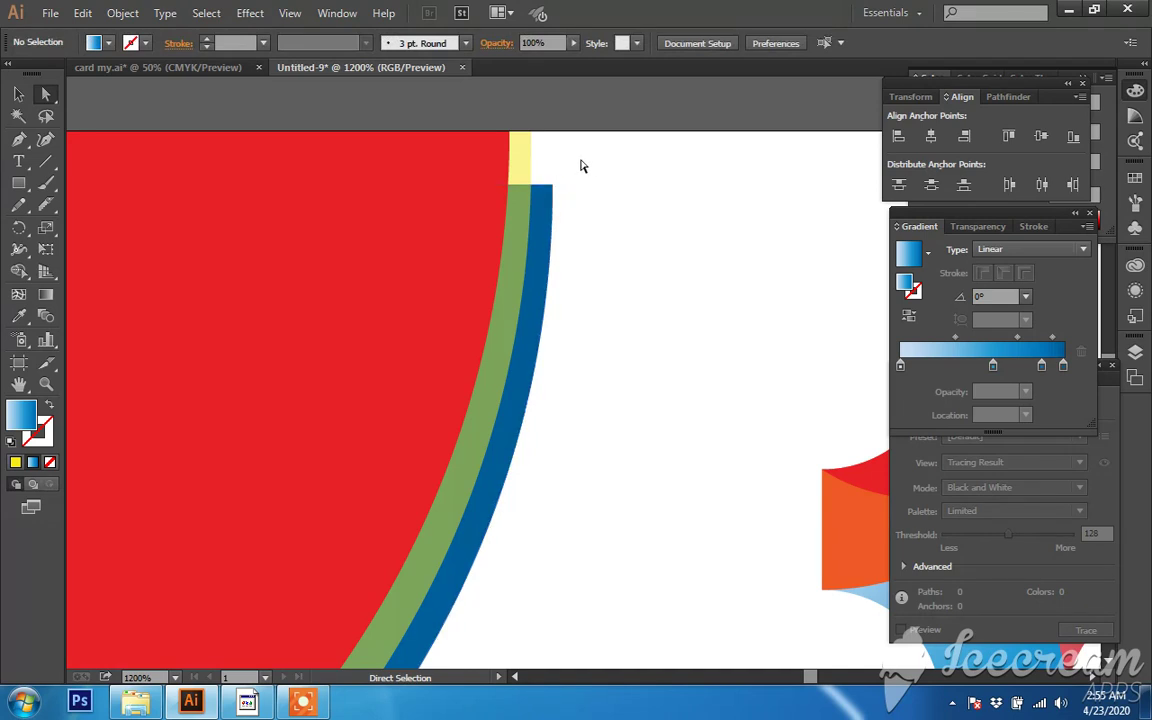
pyautogui.click(552, 185)
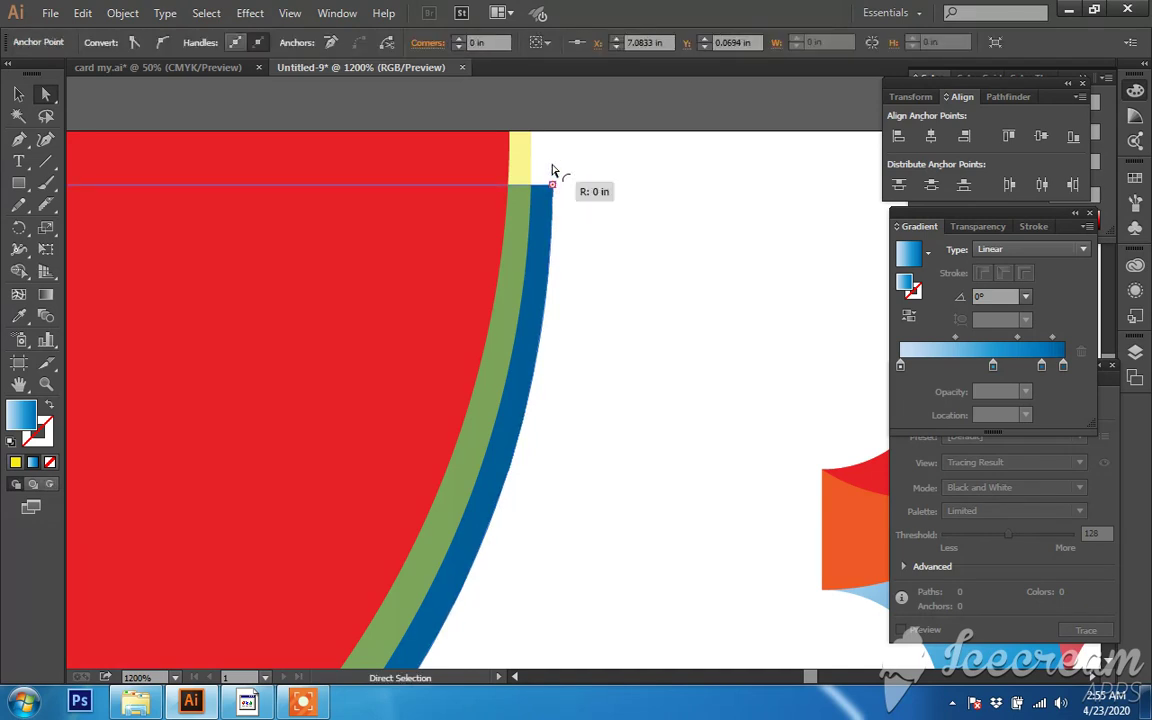
pyautogui.click(606, 177)
pyautogui.keyDown('alt'); pyautogui.scroll(-3, 615, 182); pyautogui.keyUp('alt')
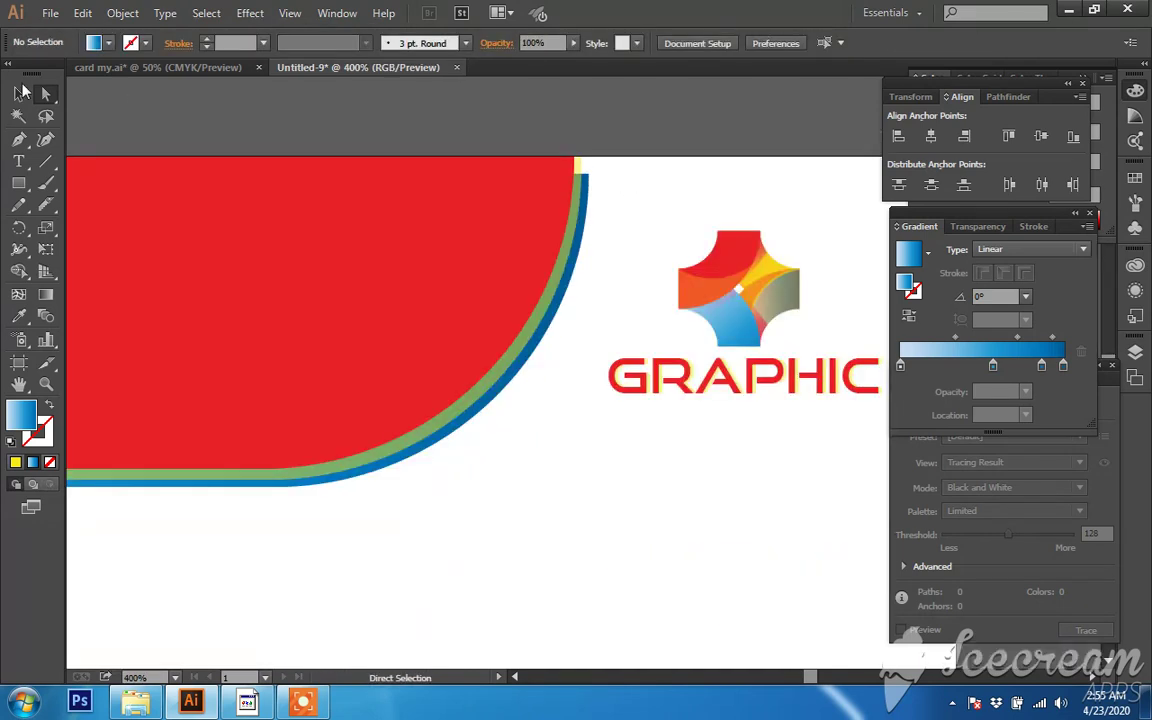
pyautogui.click(20, 93)
pyautogui.keyDown('alt'); pyautogui.scroll(2, 605, 168); pyautogui.keyUp('alt')
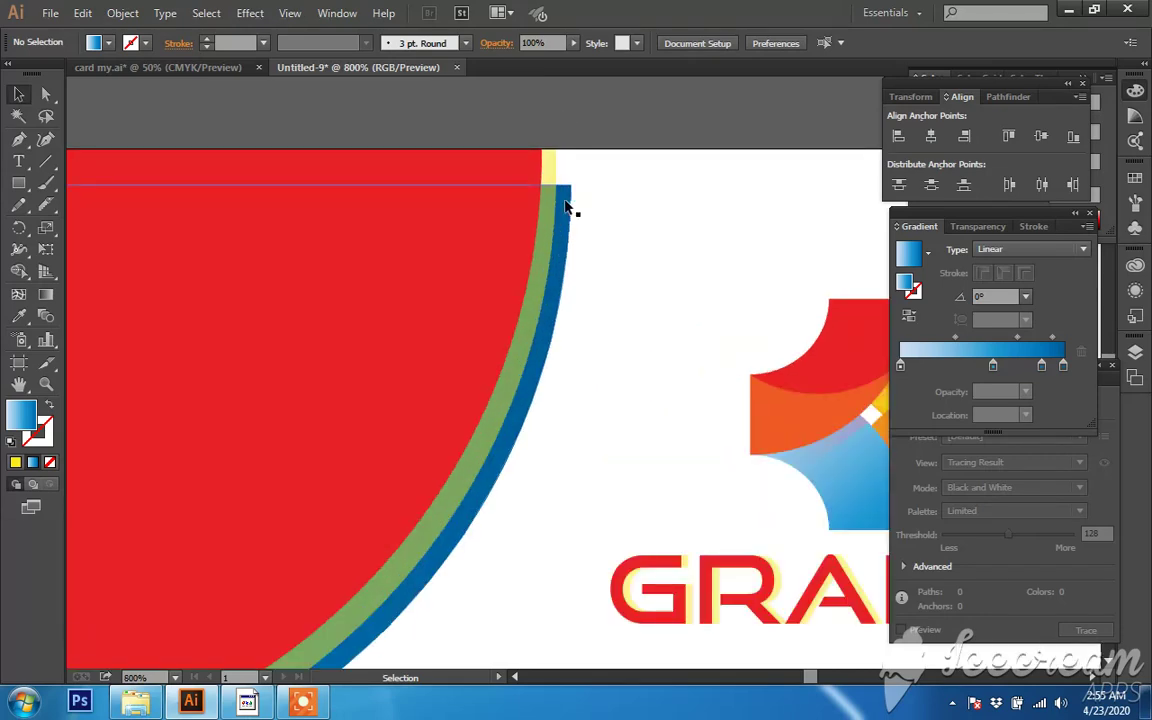
# - Stretch the red header's top edge up flush with the page top
pyautogui.click(565, 207)
pyautogui.keyDown('alt'); pyautogui.scroll(-1, 566, 170); pyautogui.keyUp('alt')
pyautogui.keyDown('alt'); pyautogui.scroll(-1, 707, 167); pyautogui.keyUp('alt')
pyautogui.keyDown('alt'); pyautogui.scroll(1, 336, 170); pyautogui.keyUp('alt')
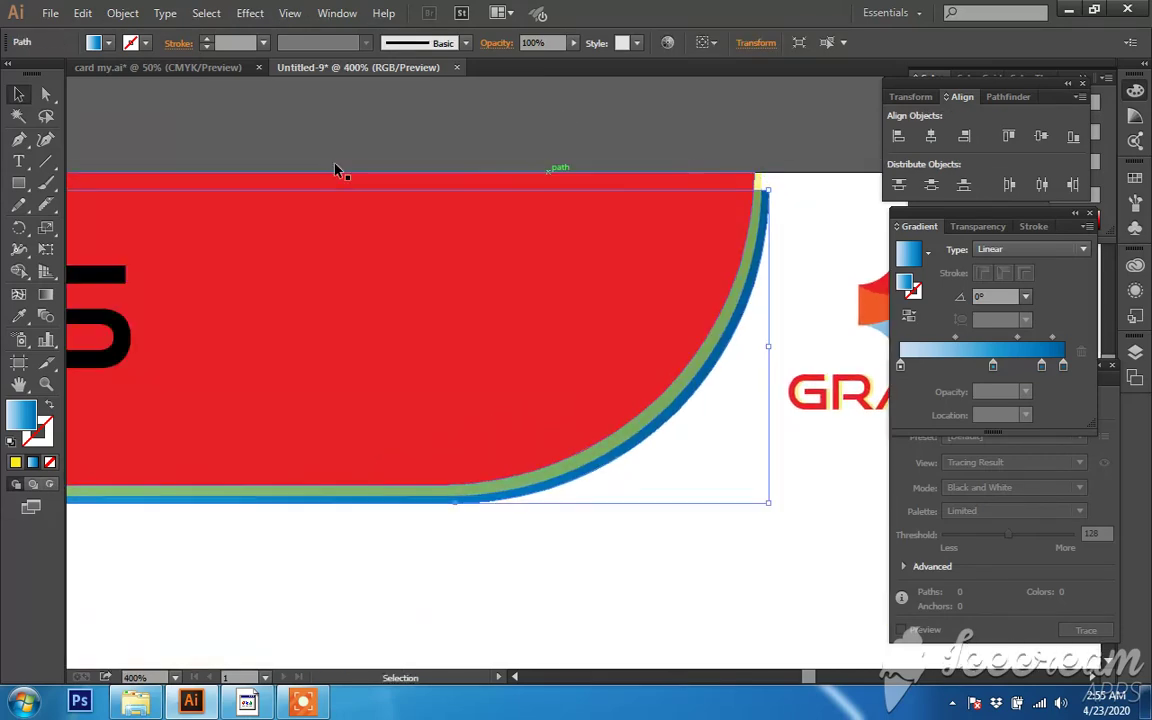
pyautogui.keyDown('alt'); pyautogui.scroll(-1, 236, 174); pyautogui.keyUp('alt')
pyautogui.keyDown('alt'); pyautogui.scroll(-1, 205, 188); pyautogui.keyUp('alt')
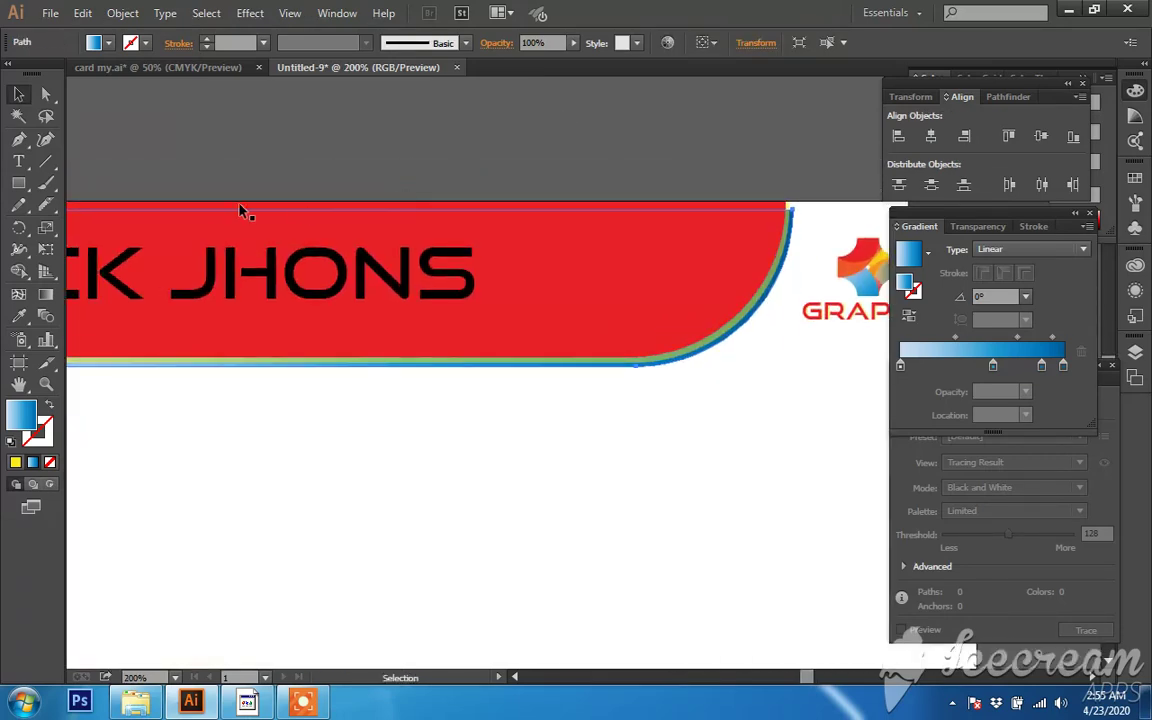
pyautogui.moveTo(338, 205); pyautogui.dragTo(336, 200)
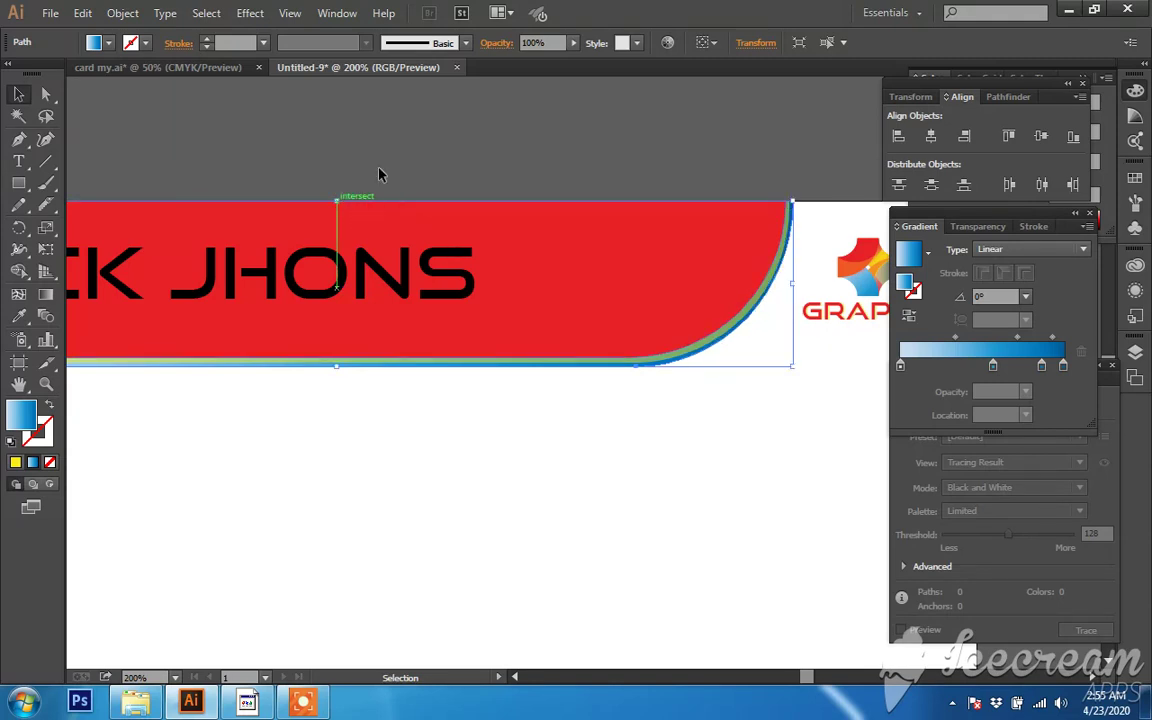
pyautogui.click(461, 153)
# - Pan and zoom to bring the whole header and name into view
pyautogui.keyDown('alt'); pyautogui.scroll(-1, 828, 203); pyautogui.keyUp('alt')
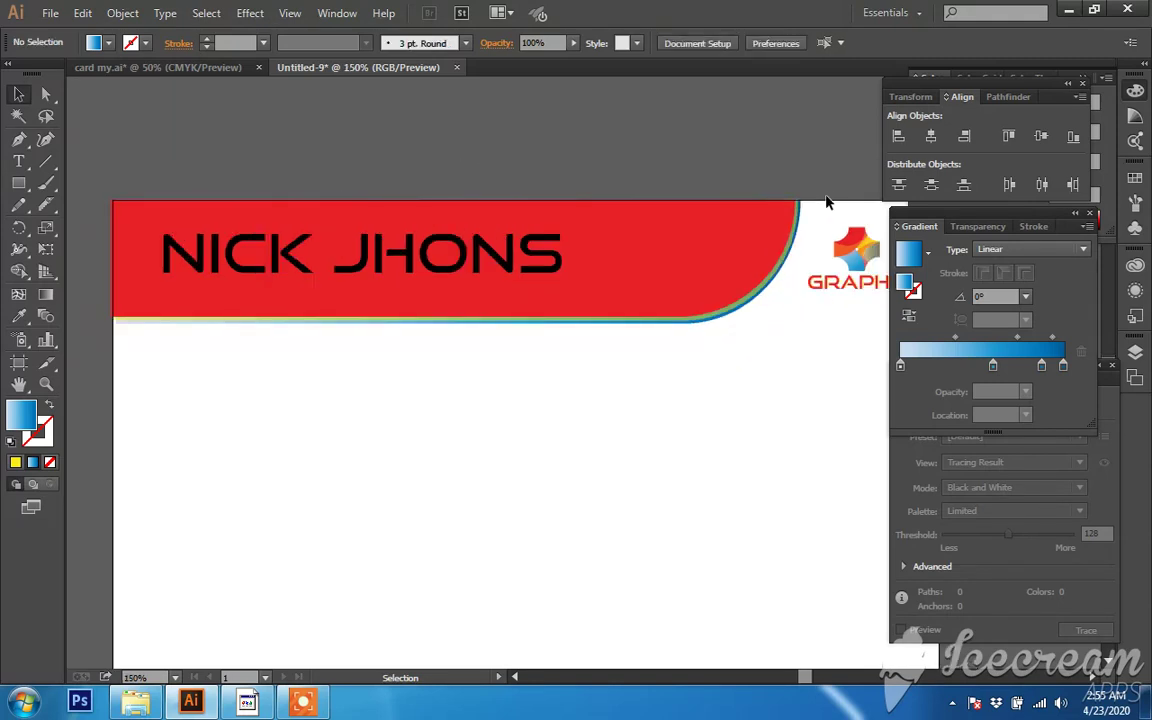
pyautogui.keyDown('alt'); pyautogui.scroll(-1, 831, 202); pyautogui.keyUp('alt')
pyautogui.moveTo(755, 162); pyautogui.dragTo(595, 142)
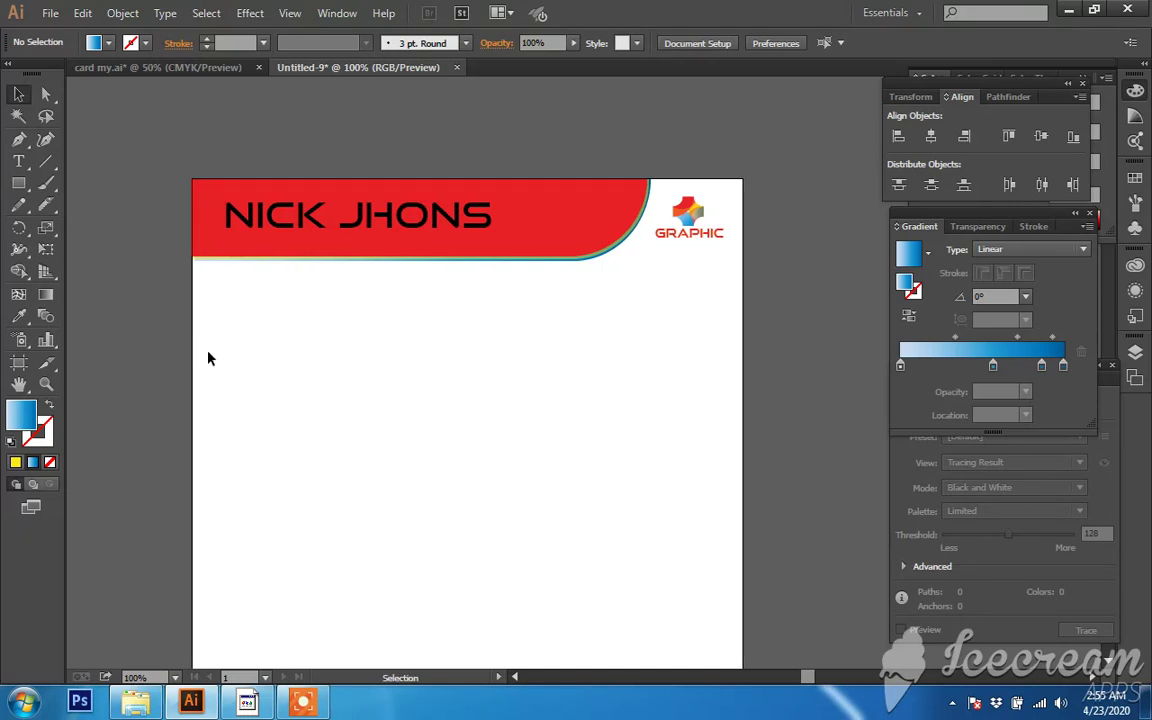
pyautogui.moveTo(395, 301); pyautogui.dragTo(384, 261)
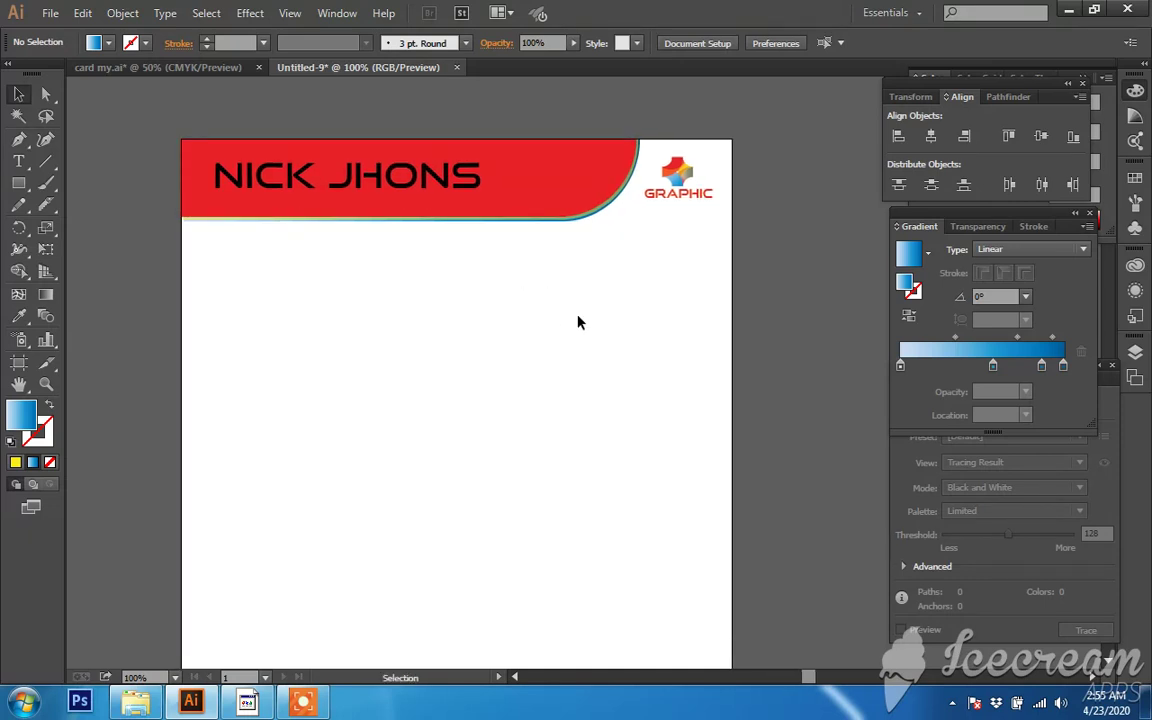
pyautogui.keyDown('alt'); pyautogui.scroll(-1, 578, 323); pyautogui.keyUp('alt')
pyautogui.keyDown('alt'); pyautogui.scroll(2, 470, 270); pyautogui.keyUp('alt')
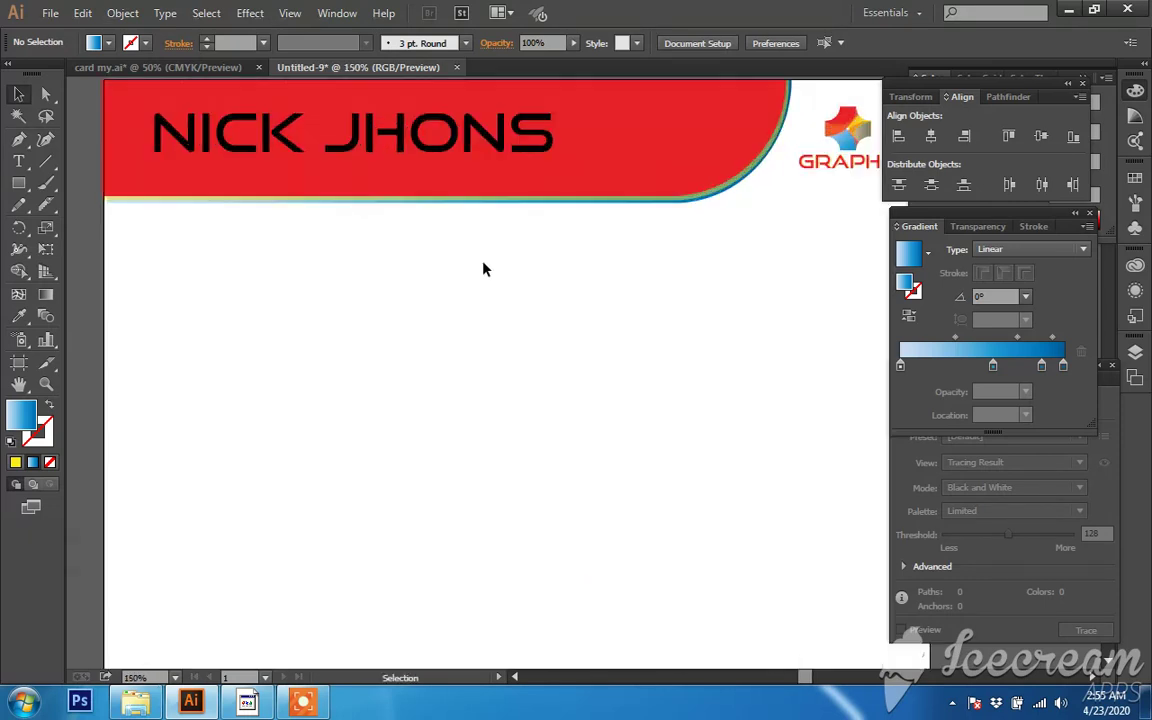
pyautogui.moveTo(483, 268); pyautogui.dragTo(410, 360)
# - Enlarge the NICK JHONS name and make it white
pyautogui.click(399, 231)
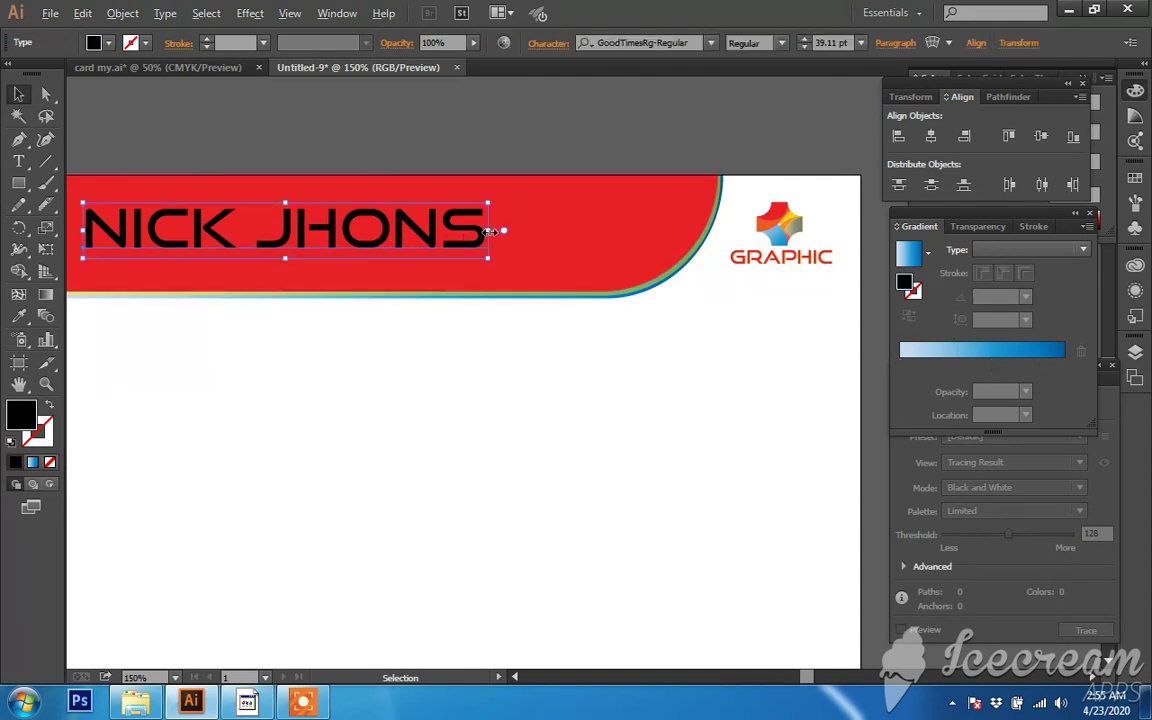
pyautogui.moveTo(490, 231); pyautogui.dragTo(553, 231)
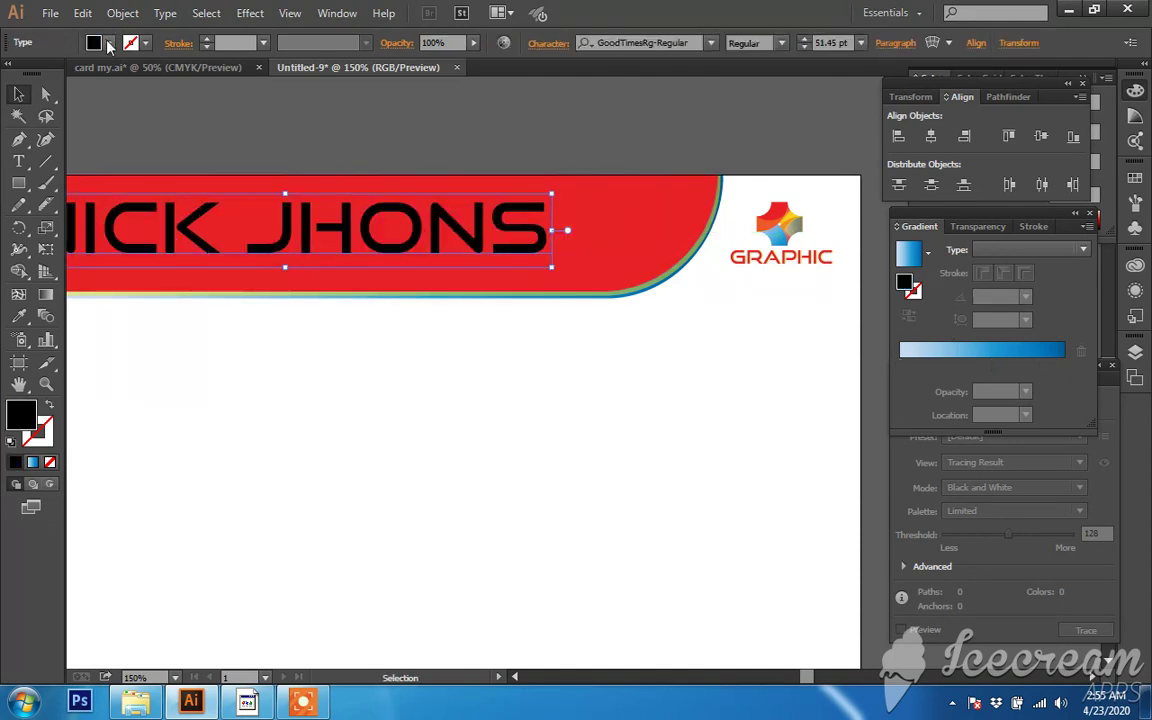
pyautogui.click(110, 43)
pyautogui.click(29, 60)
pyautogui.click(405, 102)
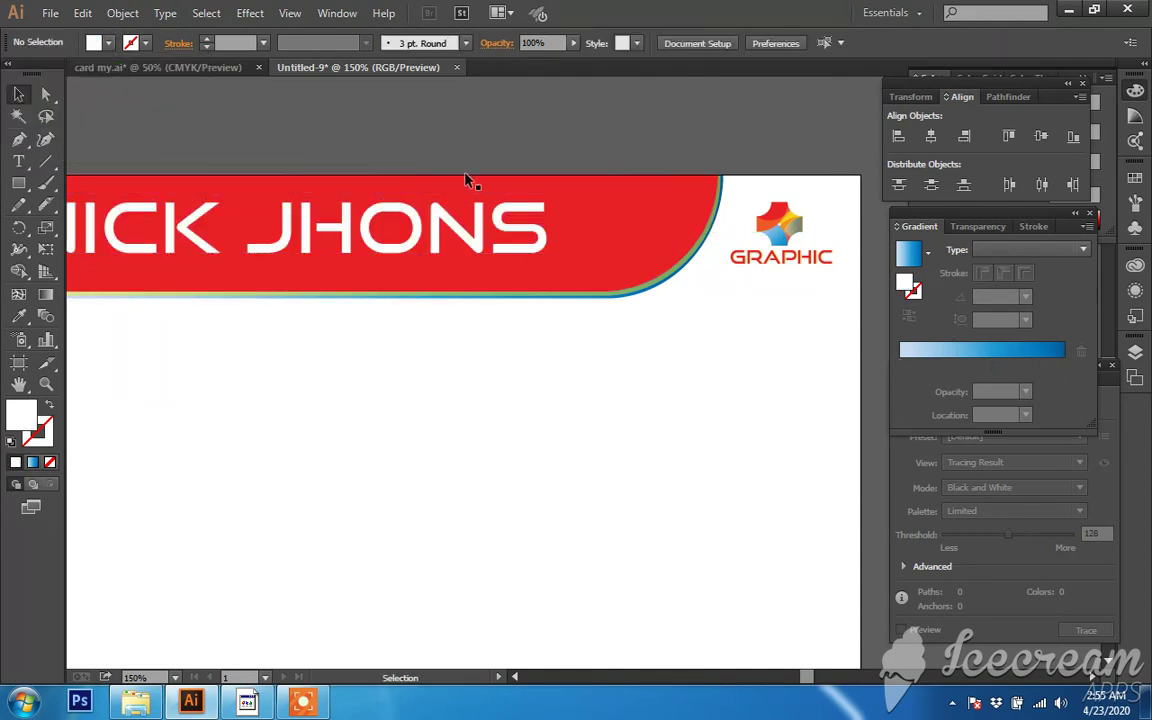
# - Nudge the NICK JHONS name slightly right within the red banner
pyautogui.scroll(-1, 470, 180)
pyautogui.scroll(-1, 373, 165)
pyautogui.scroll(2, 665, 258)
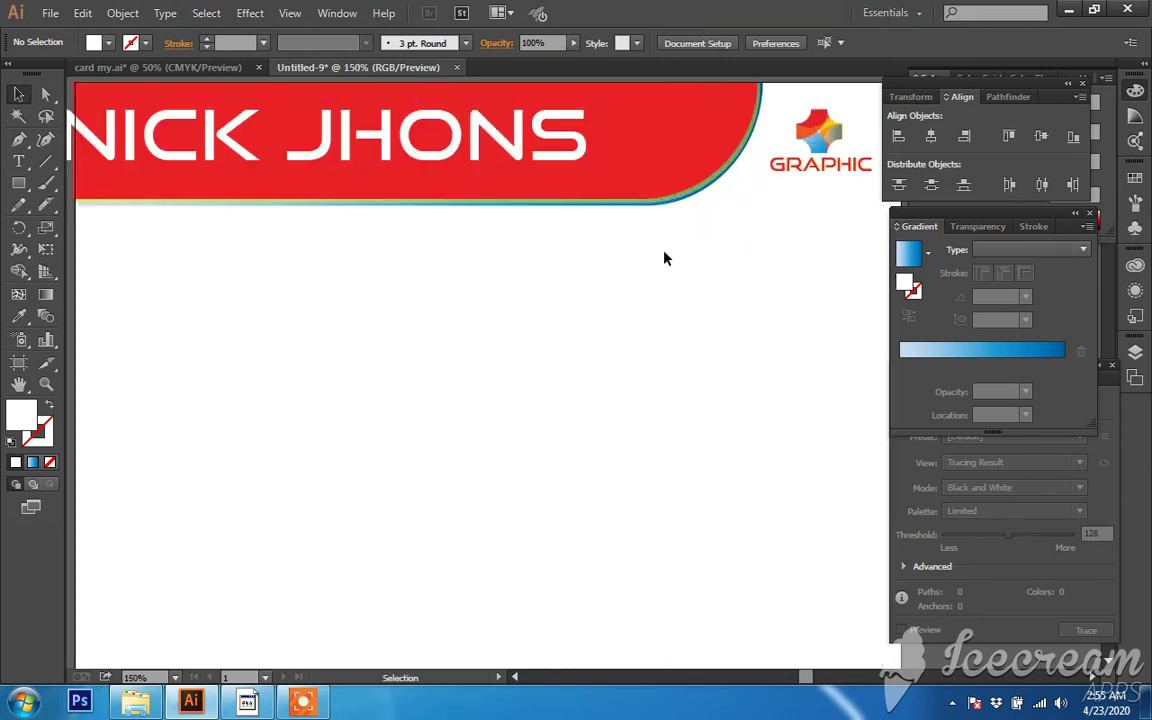
pyautogui.moveTo(404, 267); pyautogui.dragTo(388, 213)
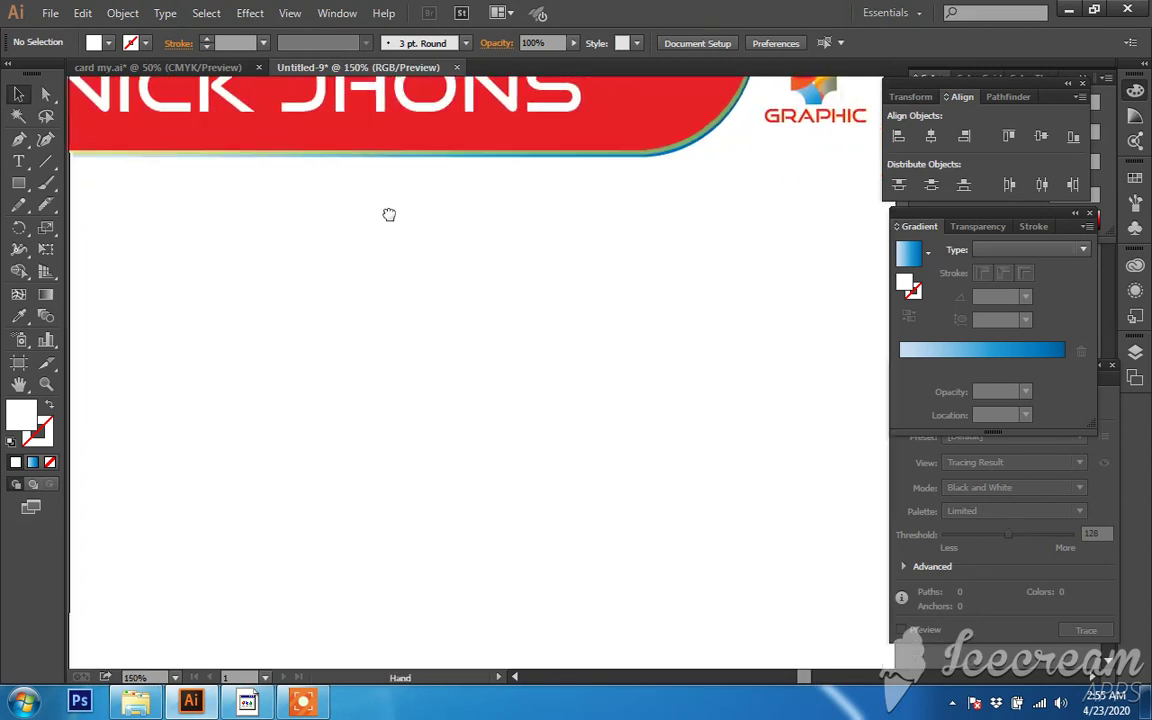
pyautogui.scroll(-1, 557, 279)
pyautogui.scroll(-1, 560, 280)
pyautogui.scroll(-1, 565, 290)
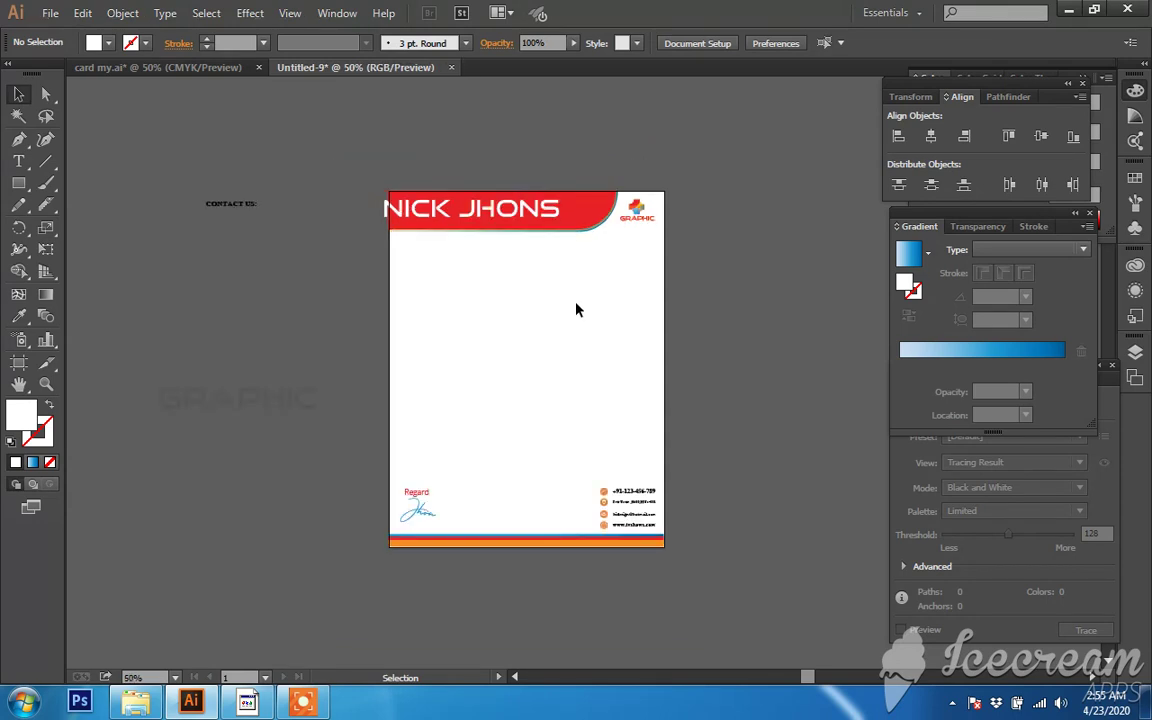
pyautogui.moveTo(576, 309); pyautogui.dragTo(512, 289)
pyautogui.moveTo(488, 210); pyautogui.dragTo(506, 210)
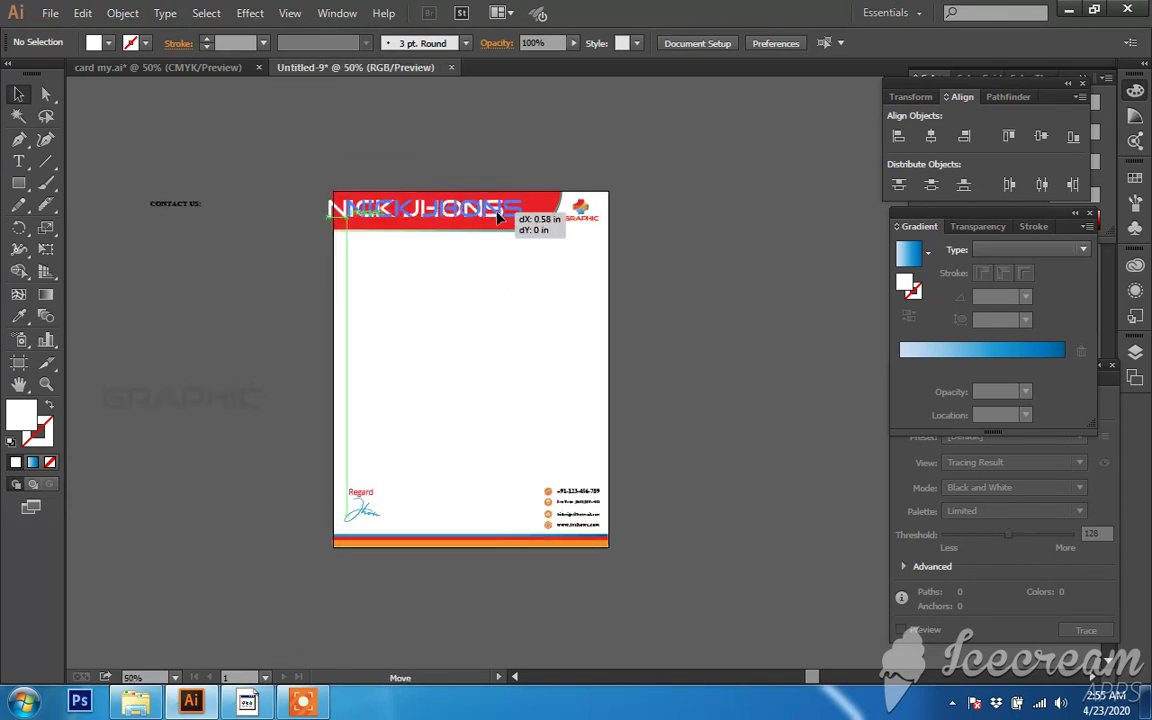
pyautogui.click(572, 338)
pyautogui.scroll(1, 572, 348)
pyautogui.scroll(1, 545, 367)
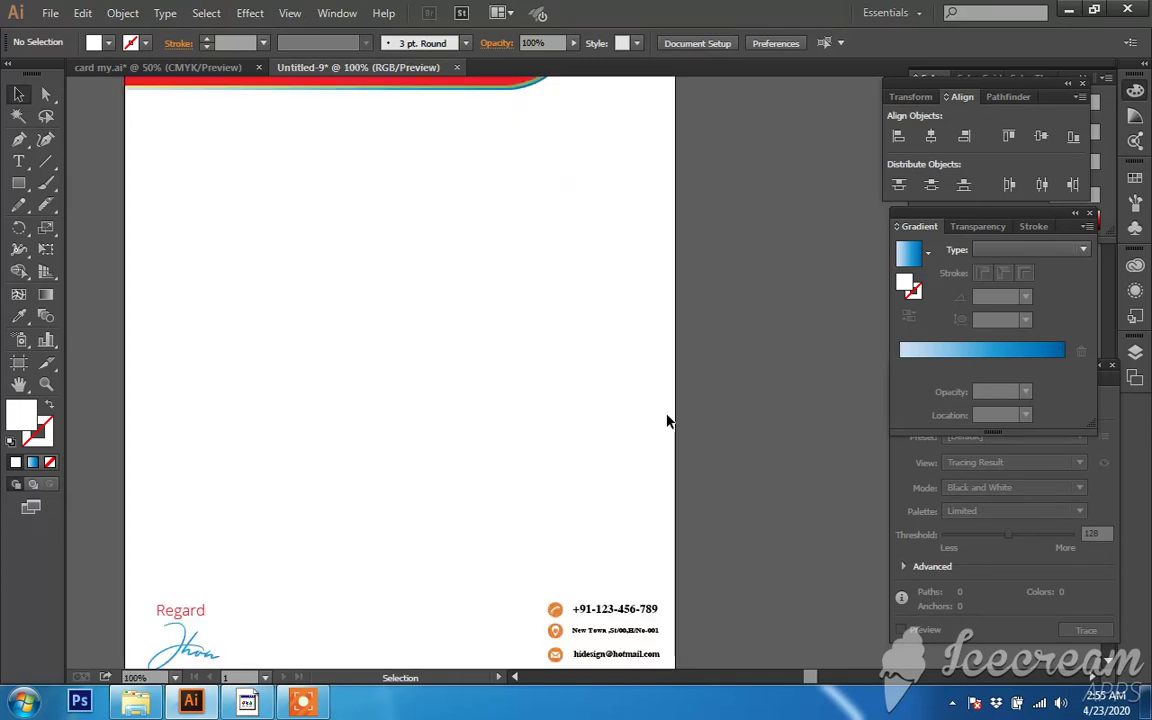
pyautogui.scroll(-1, 668, 421)
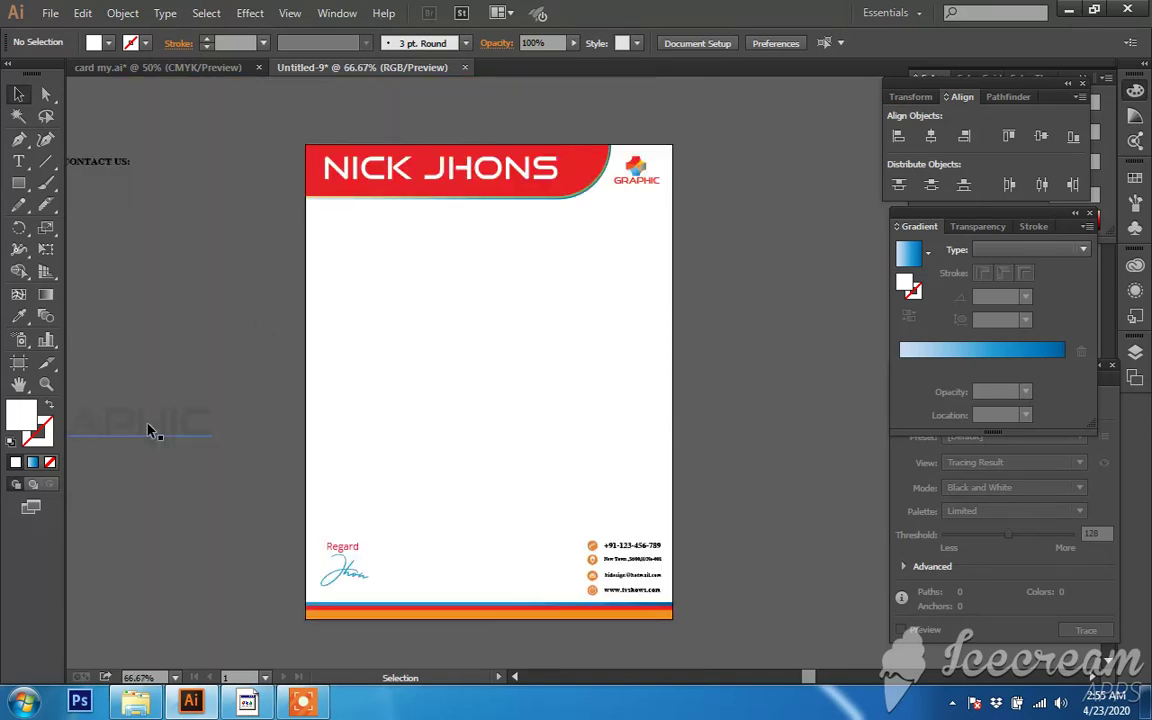
# - Move the GRAPHIC text onto the page and delete RAPHIC, leaving only G
pyautogui.moveTo(149, 430); pyautogui.dragTo(479, 404)
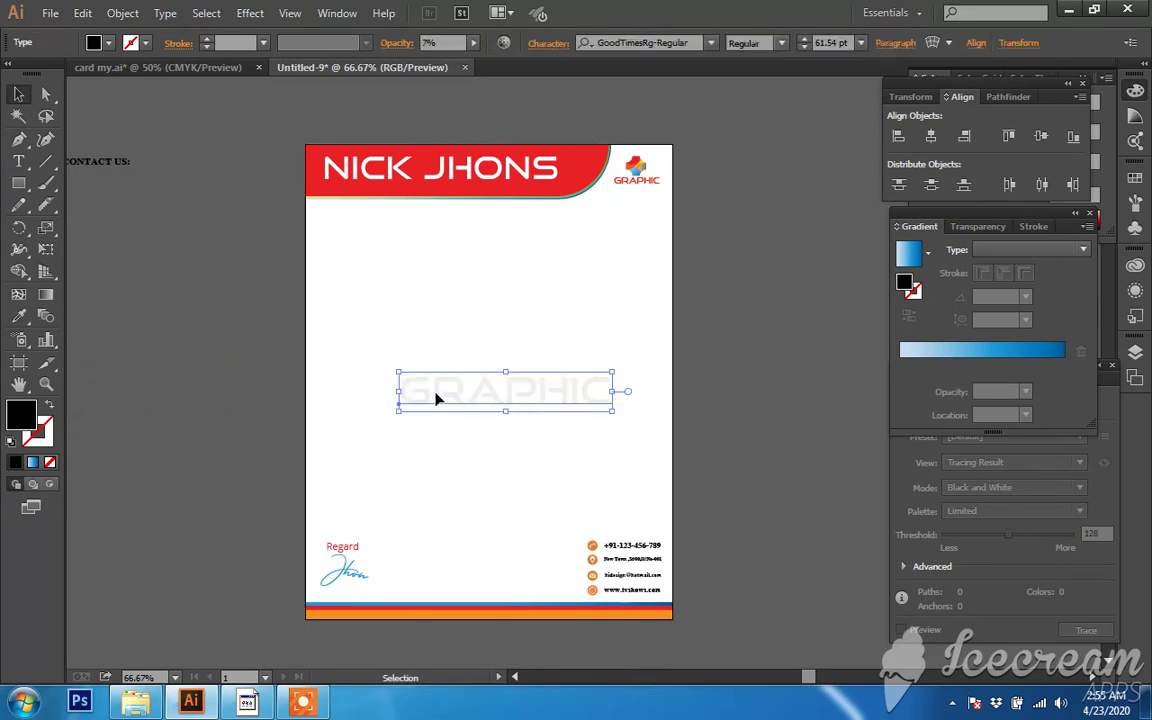
pyautogui.press('t')
pyautogui.moveTo(434, 390); pyautogui.dragTo(633, 400)
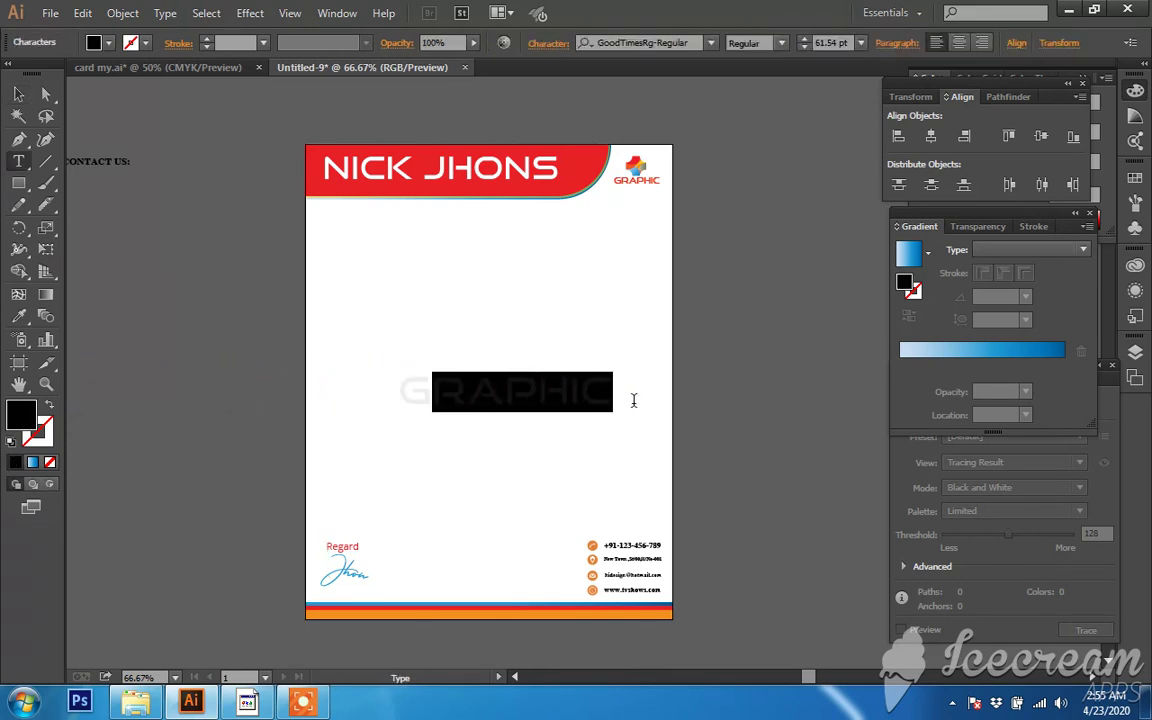
pyautogui.press('BackSpace')
# - Enlarge the G, set it to 100% opacity and reposition it
pyautogui.click(16, 93)
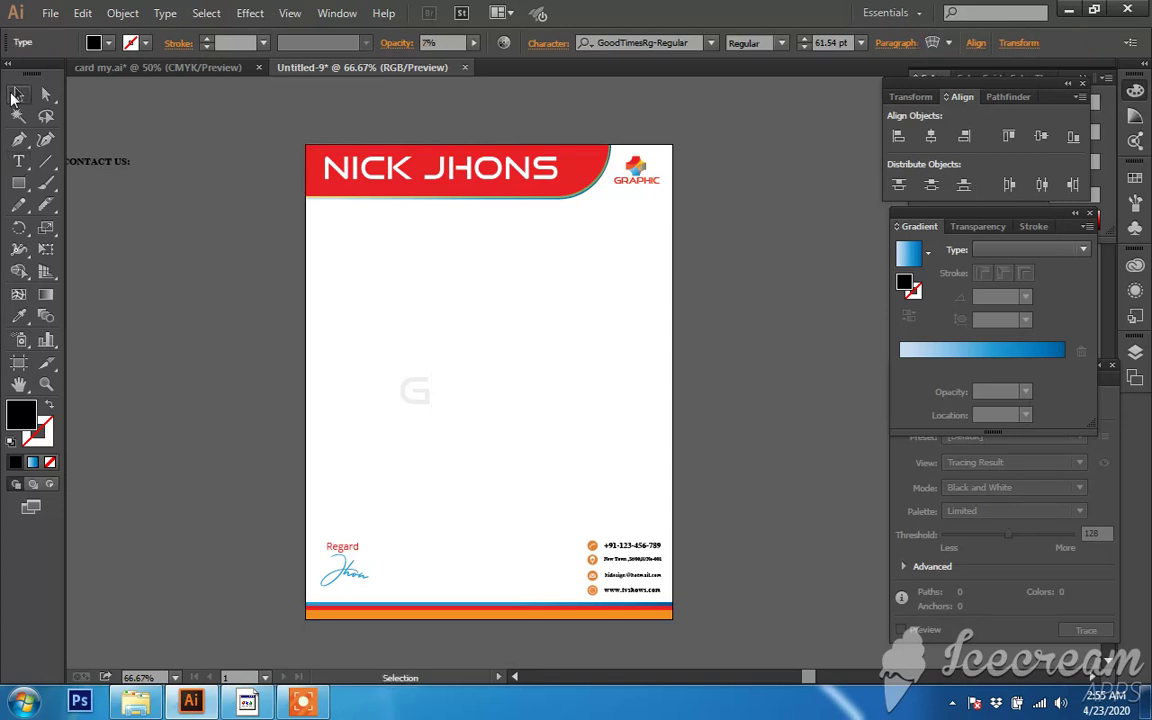
pyautogui.moveTo(432, 390)
pyautogui.mouseDown()
pyautogui.moveTo(555, 391)
pyautogui.moveTo(538, 391)
pyautogui.mouseUp()
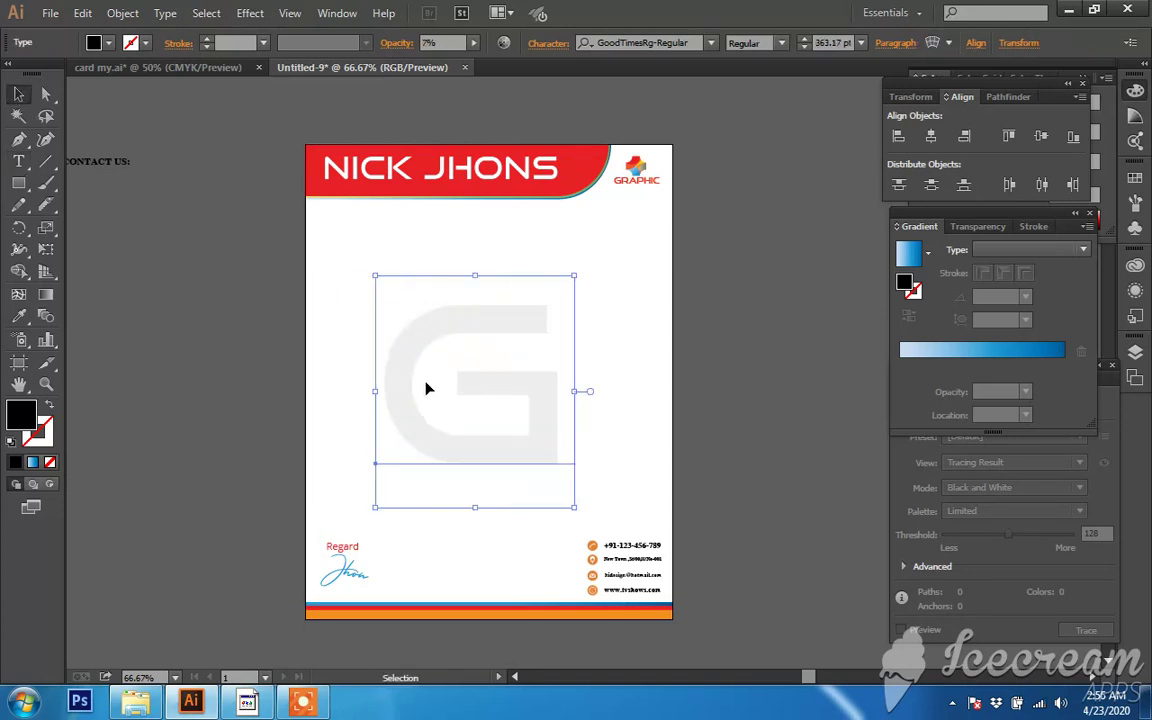
pyautogui.click(472, 43)
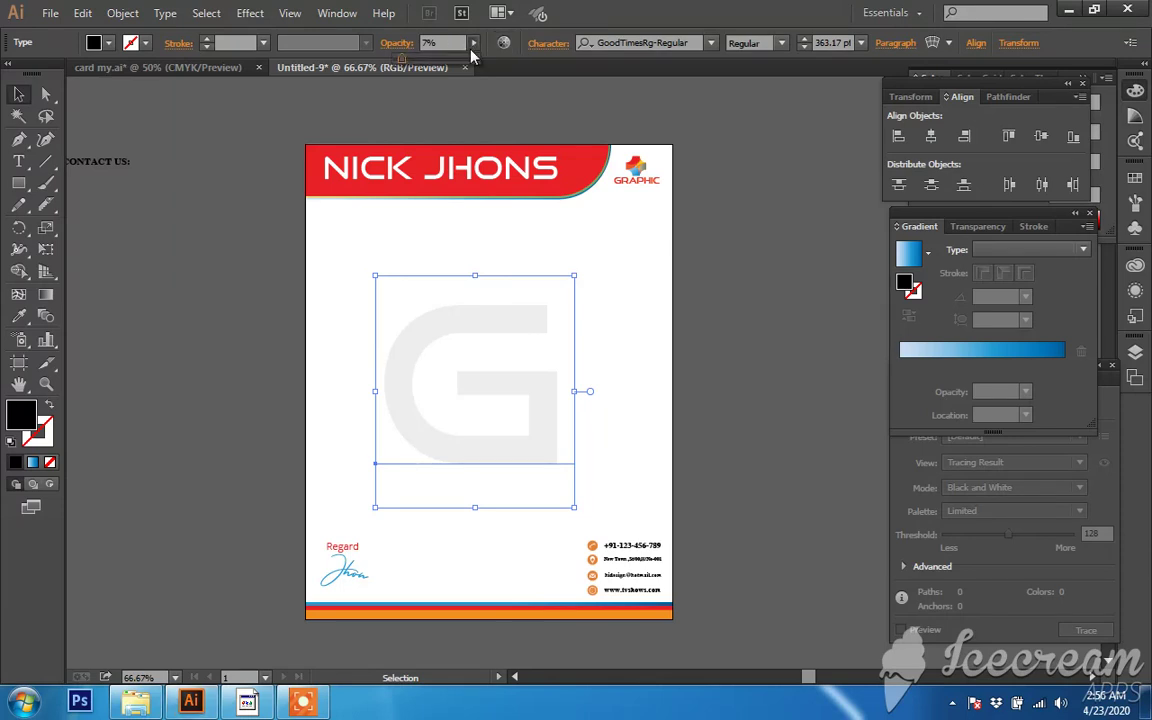
pyautogui.moveTo(368, 57); pyautogui.dragTo(441, 60)
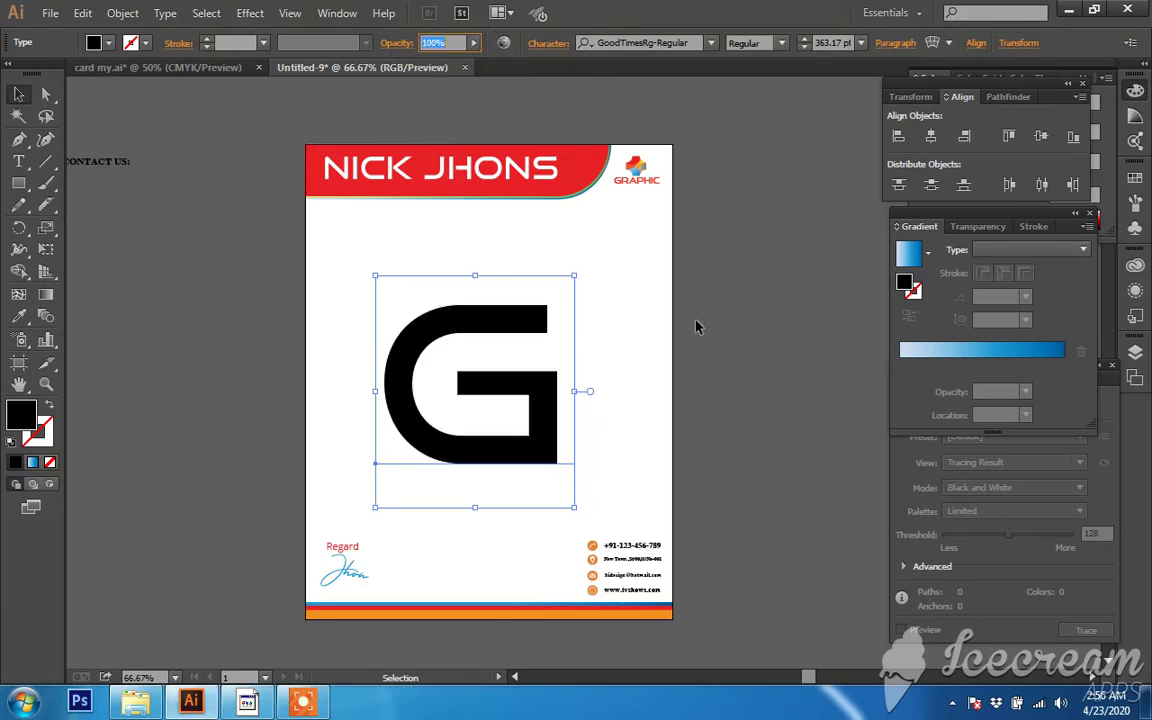
pyautogui.click(777, 360)
pyautogui.moveTo(508, 322); pyautogui.dragTo(549, 323)
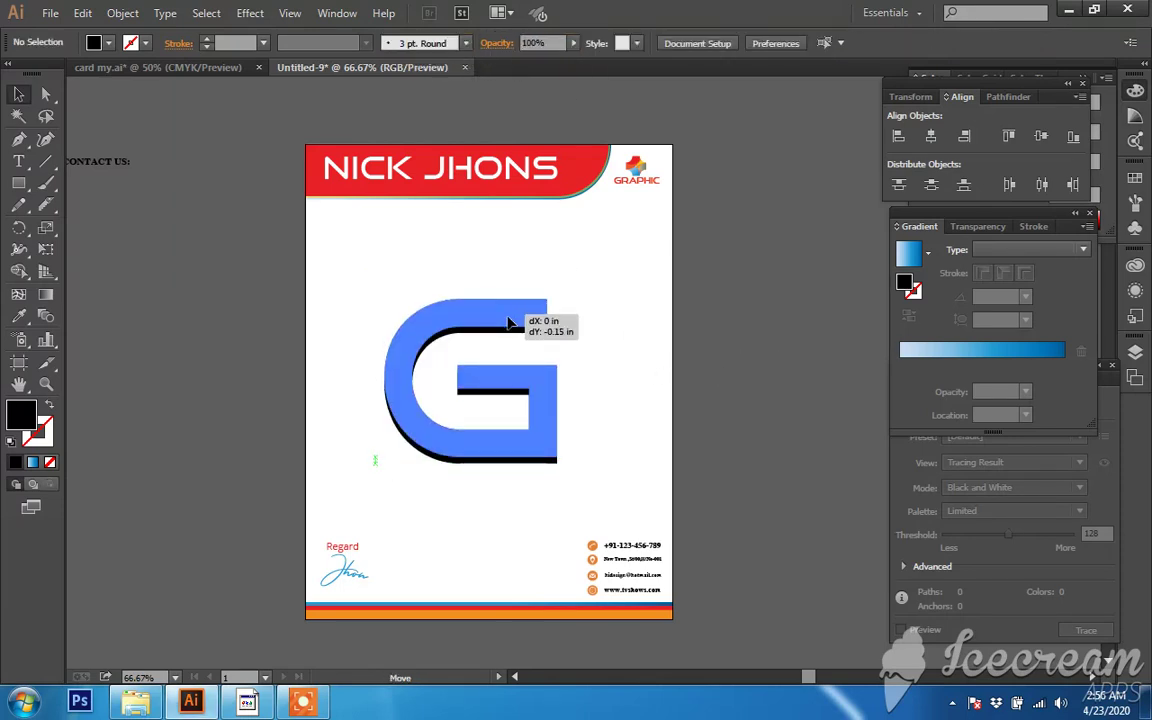
pyautogui.click(760, 305)
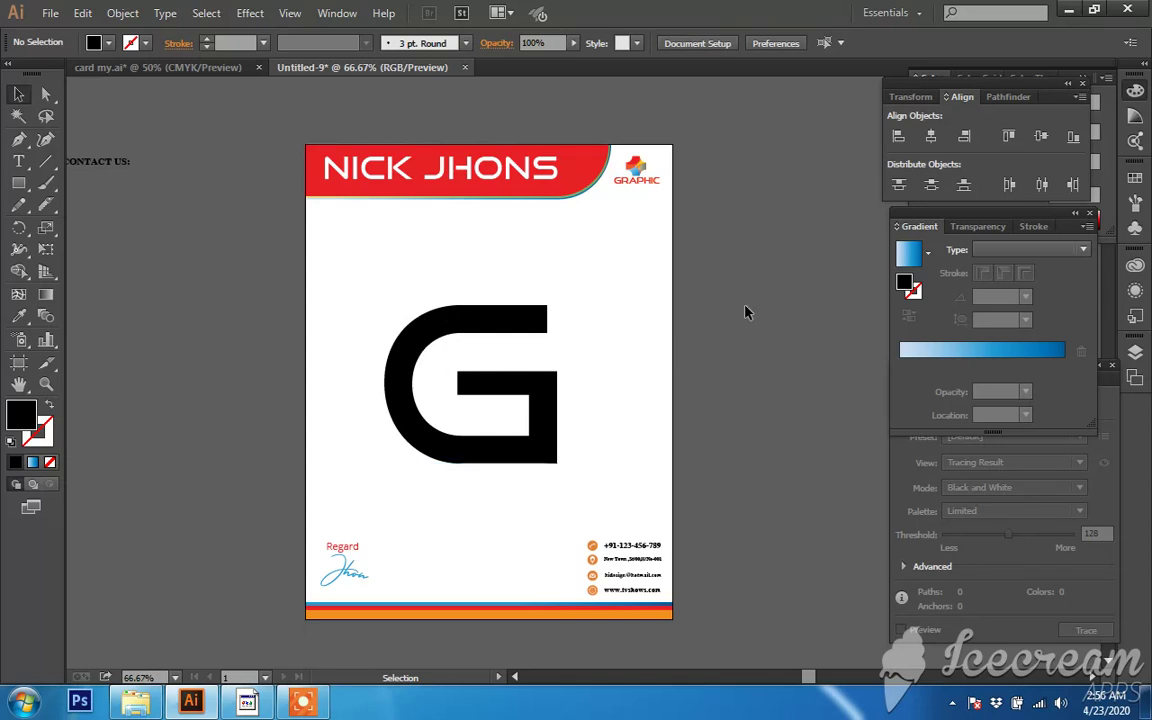
# - Fade the G to about 6% opacity as a watermark
pyautogui.click(519, 320)
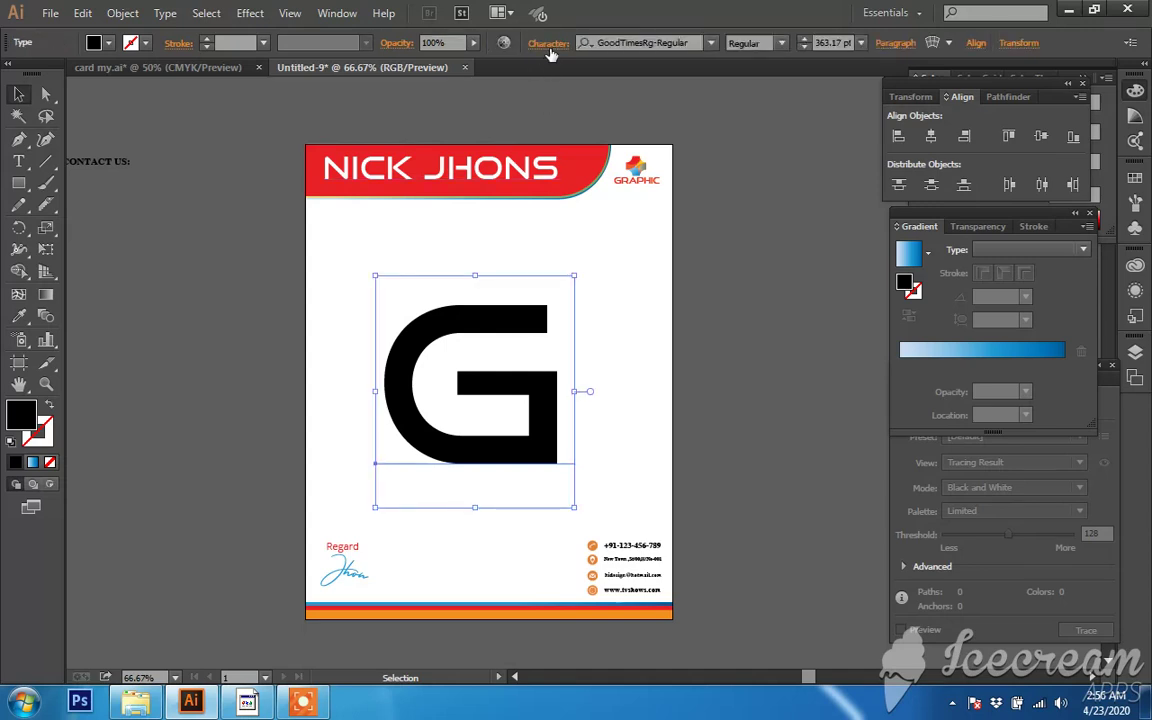
pyautogui.click(478, 45)
pyautogui.moveTo(476, 58); pyautogui.dragTo(404, 63)
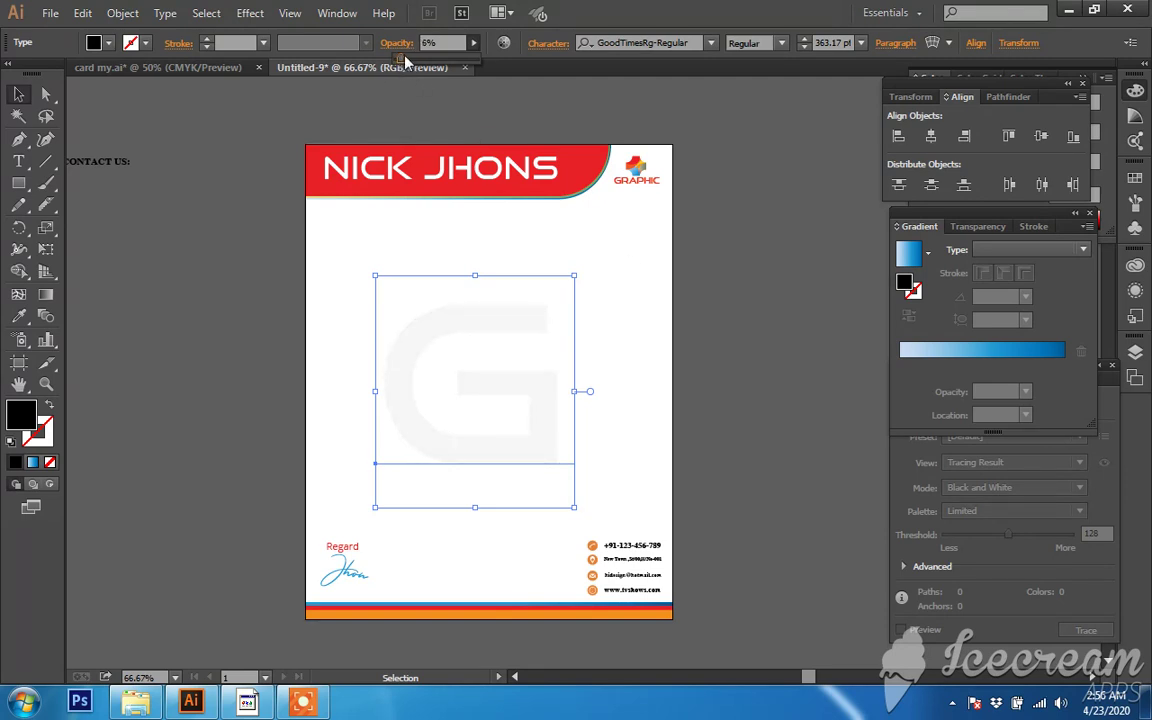
pyautogui.click(653, 309)
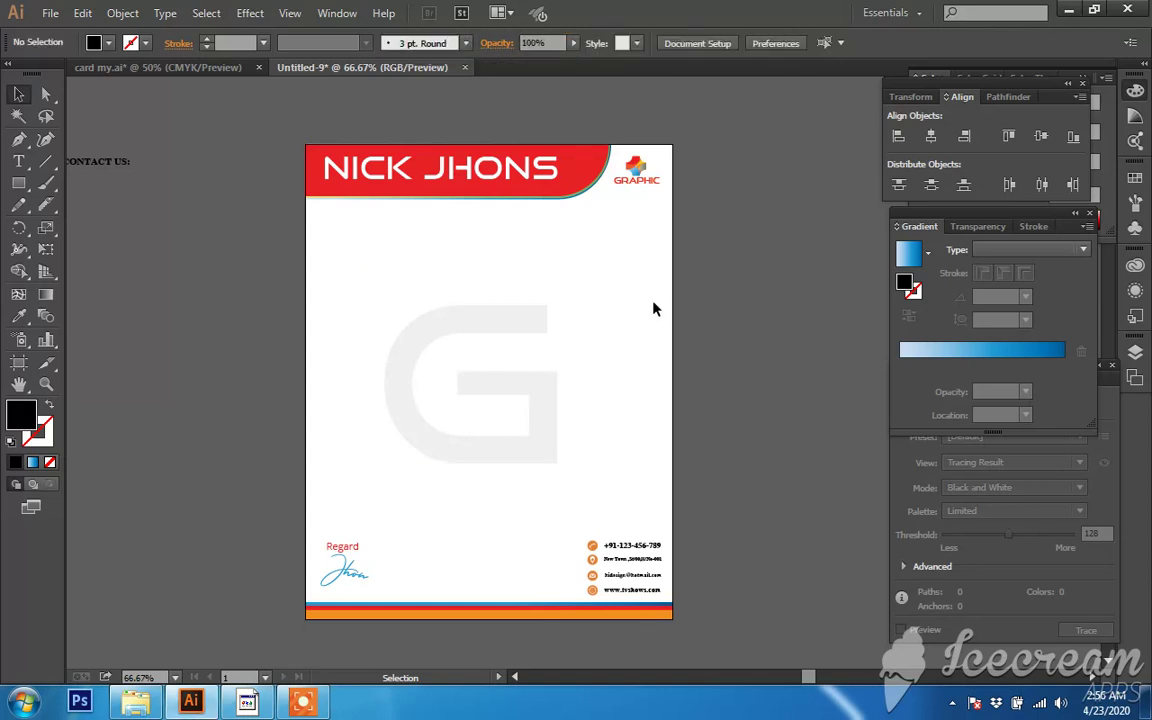
pyautogui.scroll(1, 609, 416)
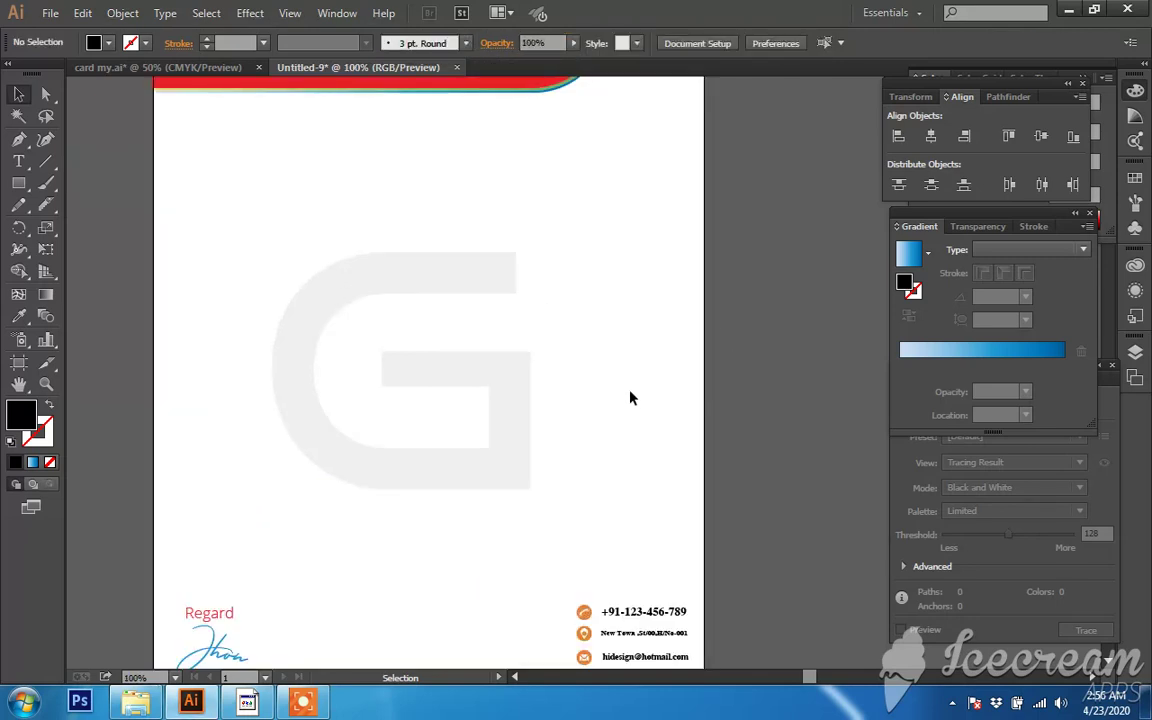
pyautogui.scroll(-1, 630, 398)
pyautogui.moveTo(630, 396); pyautogui.dragTo(663, 368)
pyautogui.scroll(1, 676, 360)
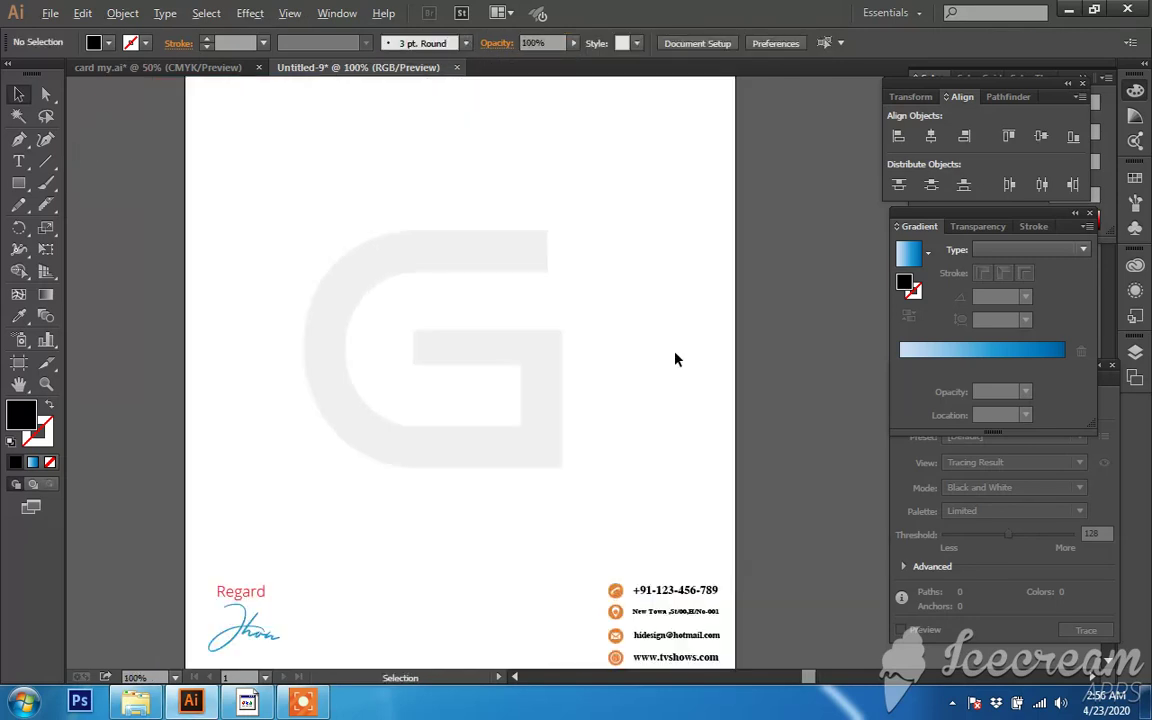
pyautogui.scroll(-1, 684, 381)
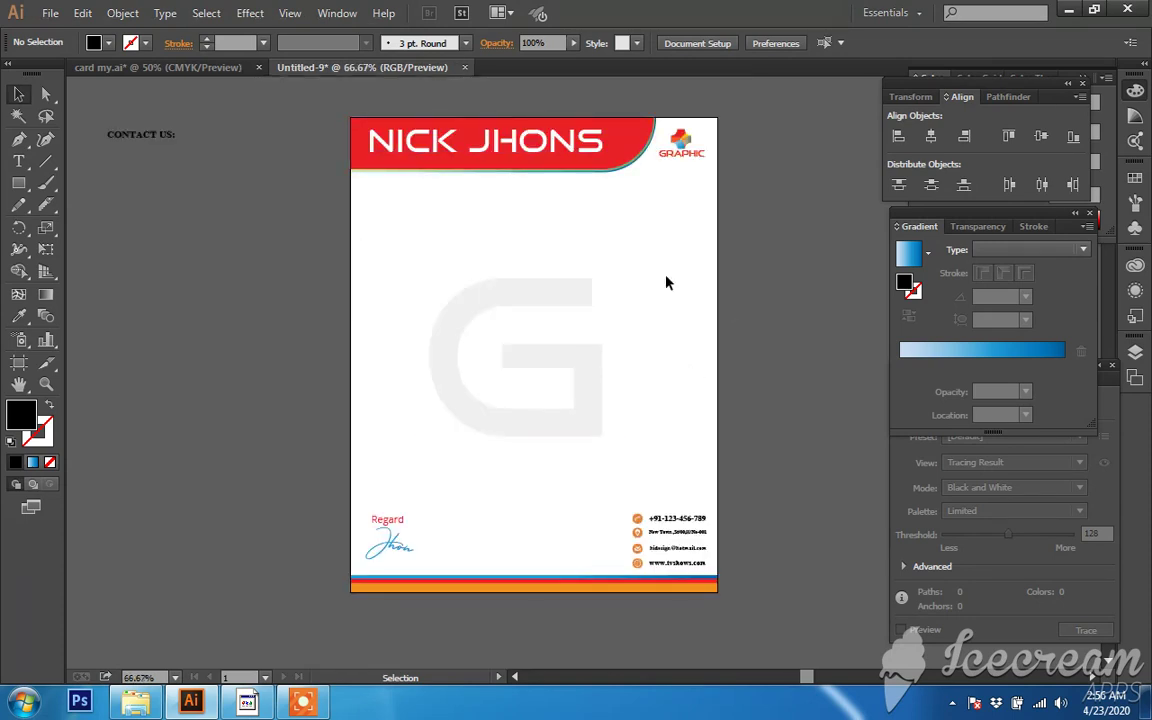
# - Export via Save for Web as a 60%-quality JPEG named 'latter head'
pyautogui.click(46, 14)
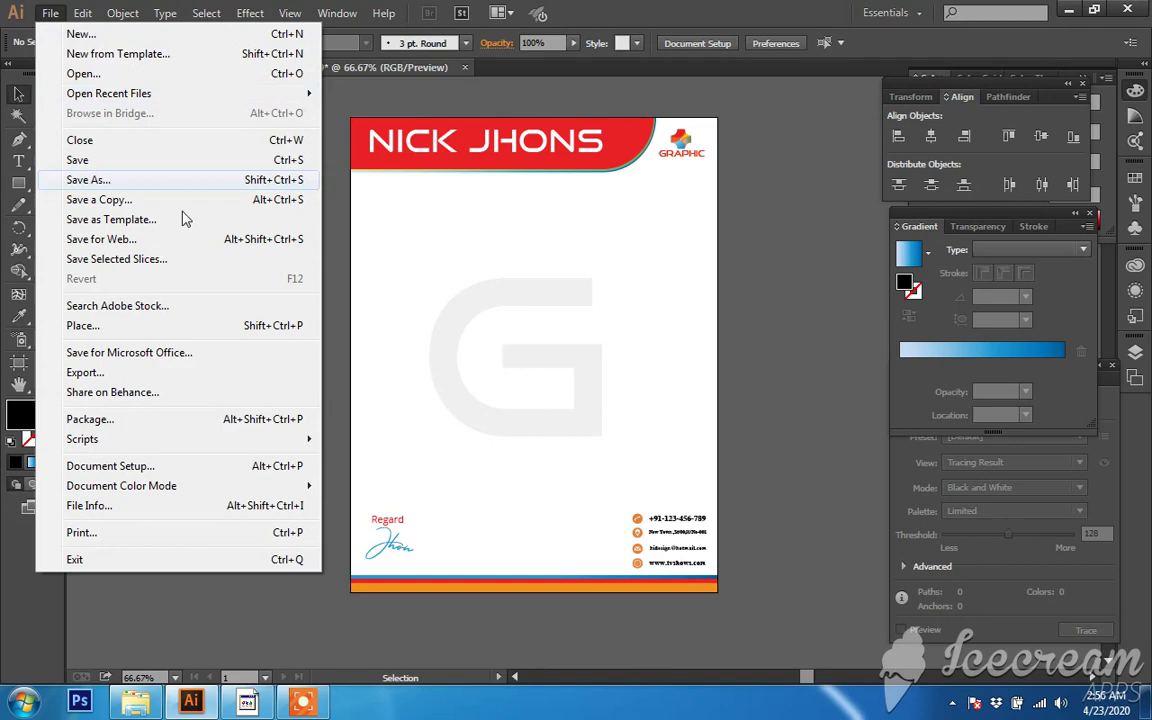
pyautogui.click(272, 240)
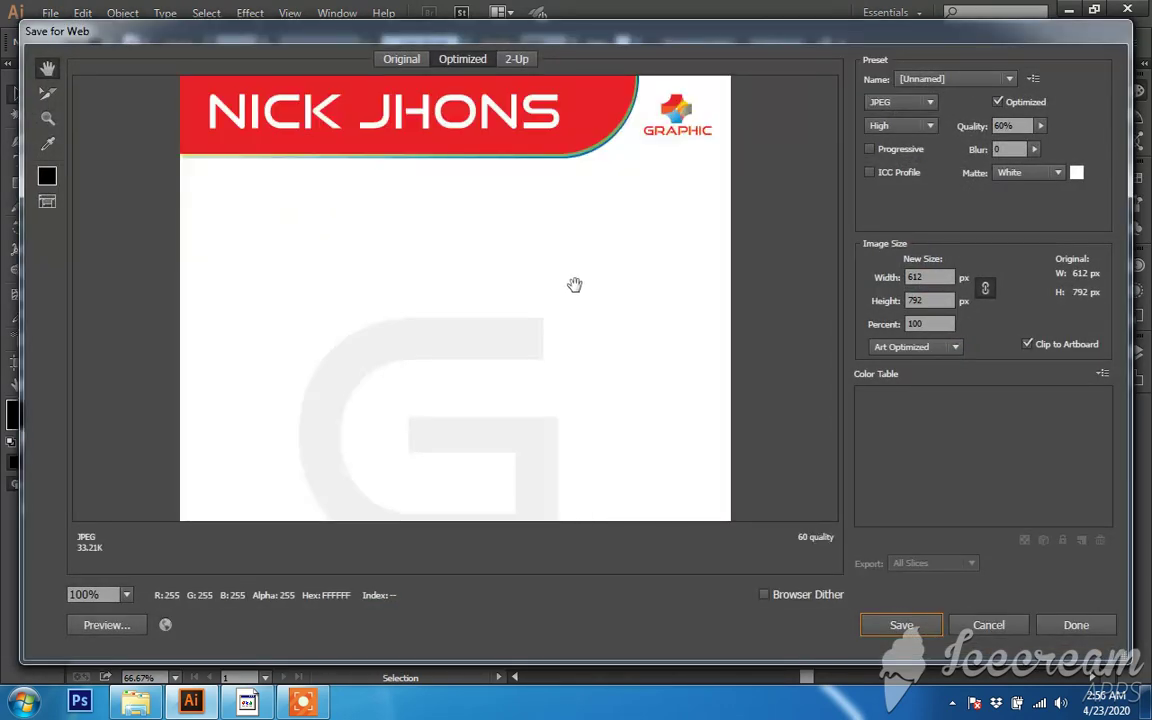
pyautogui.moveTo(576, 283); pyautogui.dragTo(581, 206)
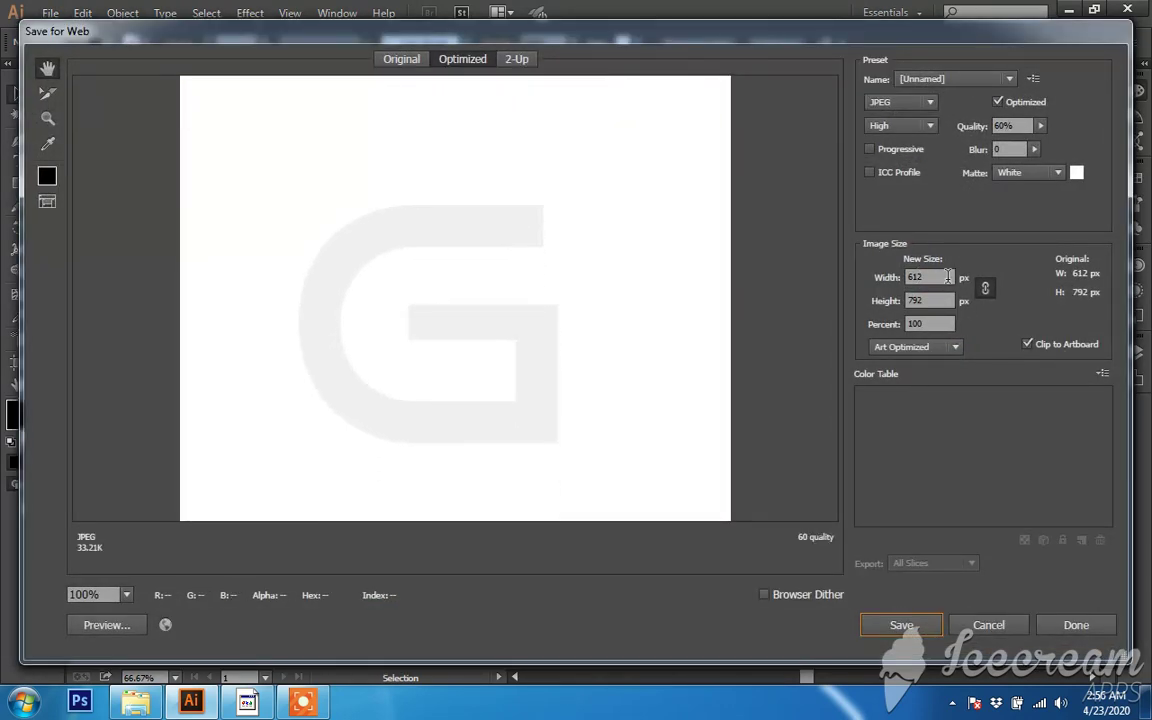
pyautogui.click(901, 625)
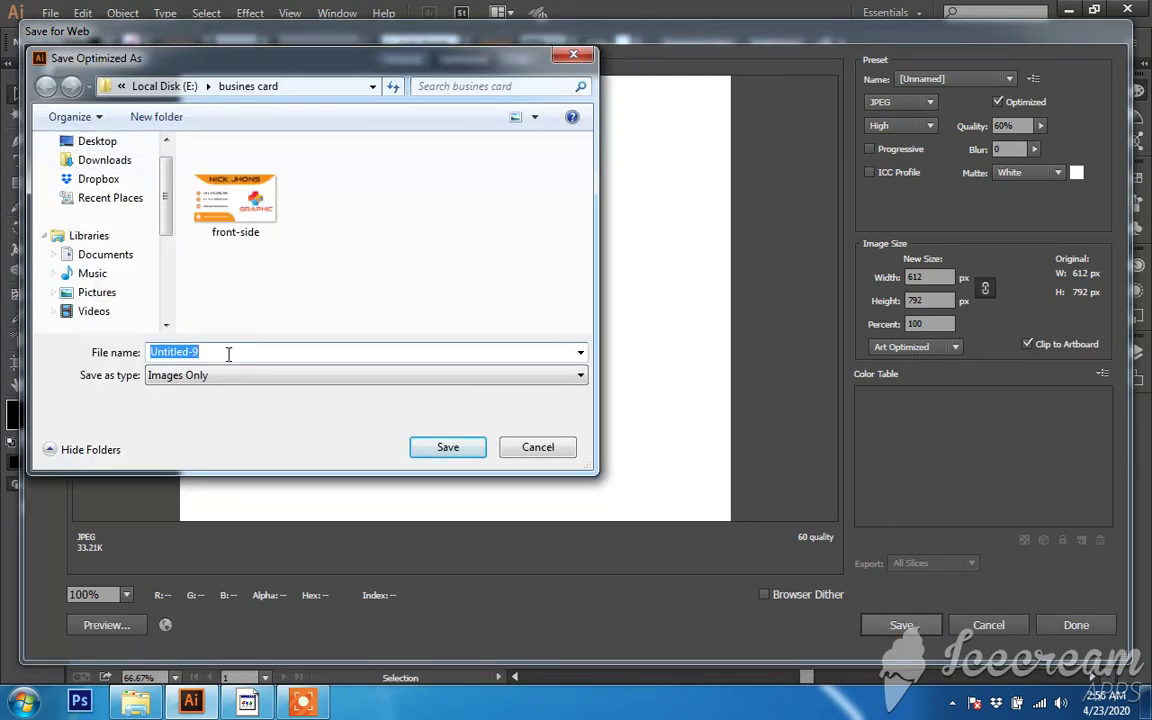
pyautogui.press('BackSpace')
pyautogui.write('latter he')
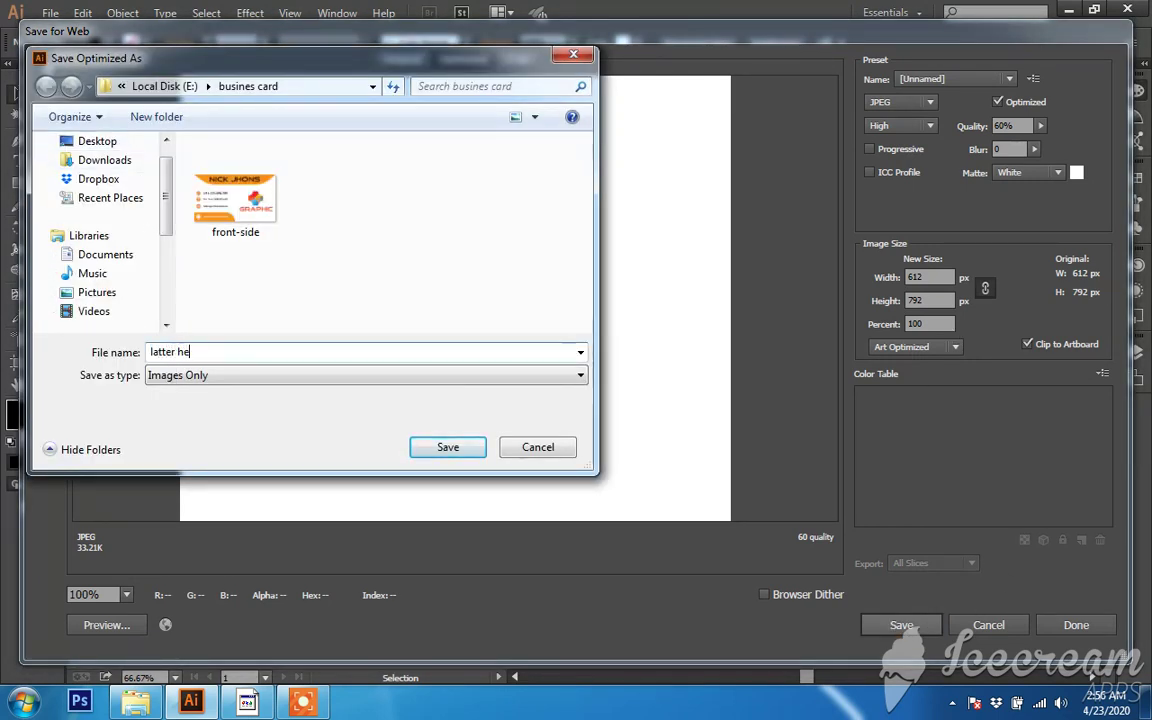
pyautogui.write('ad')
pyautogui.press('Return')
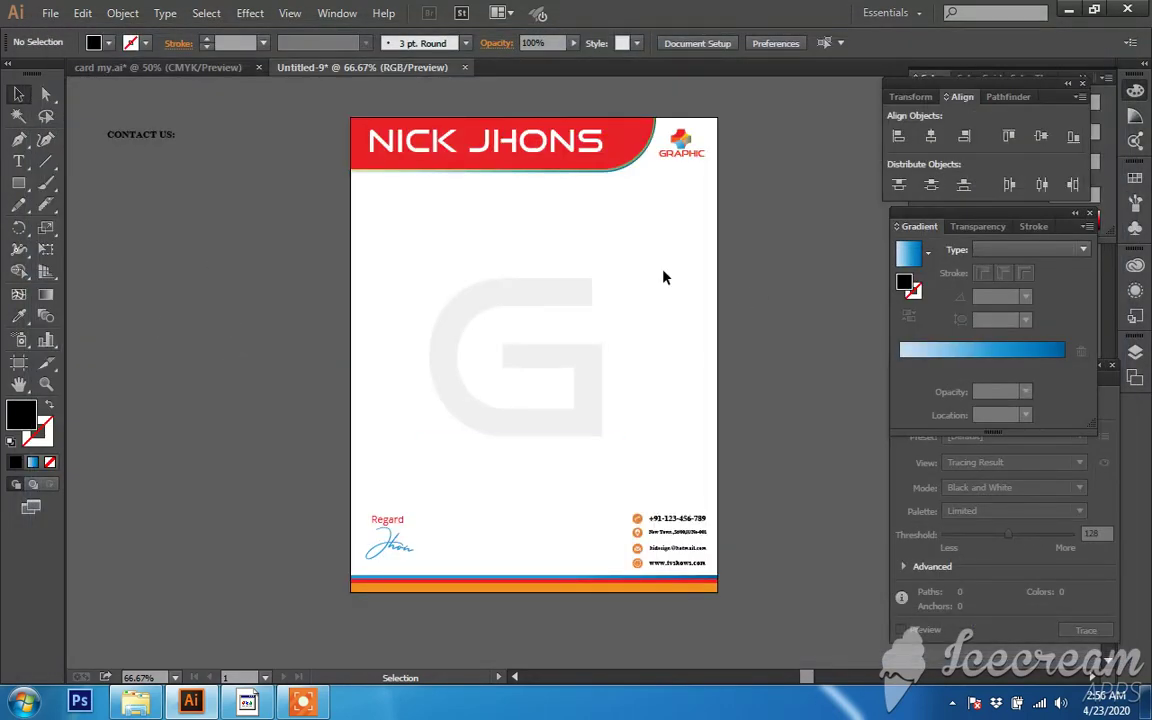
pyautogui.moveTo(688, 234)
pyautogui.mouseDown()
pyautogui.moveTo(648, 249)
pyautogui.moveTo(627, 274)
pyautogui.mouseUp()
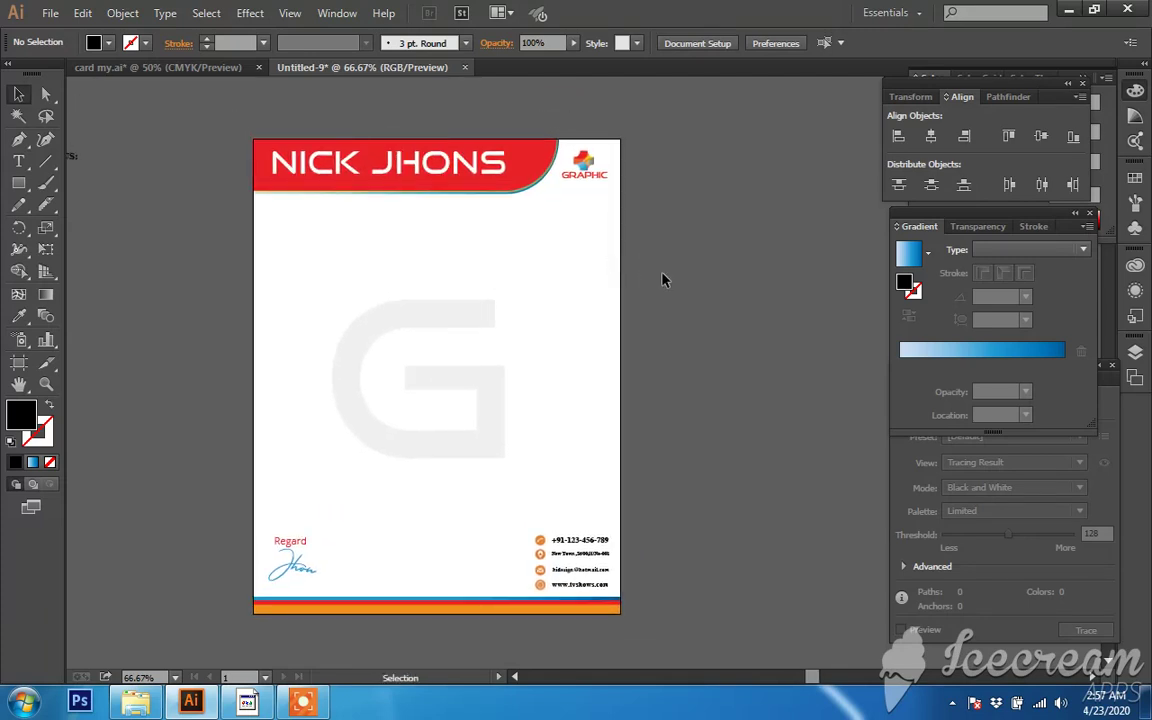